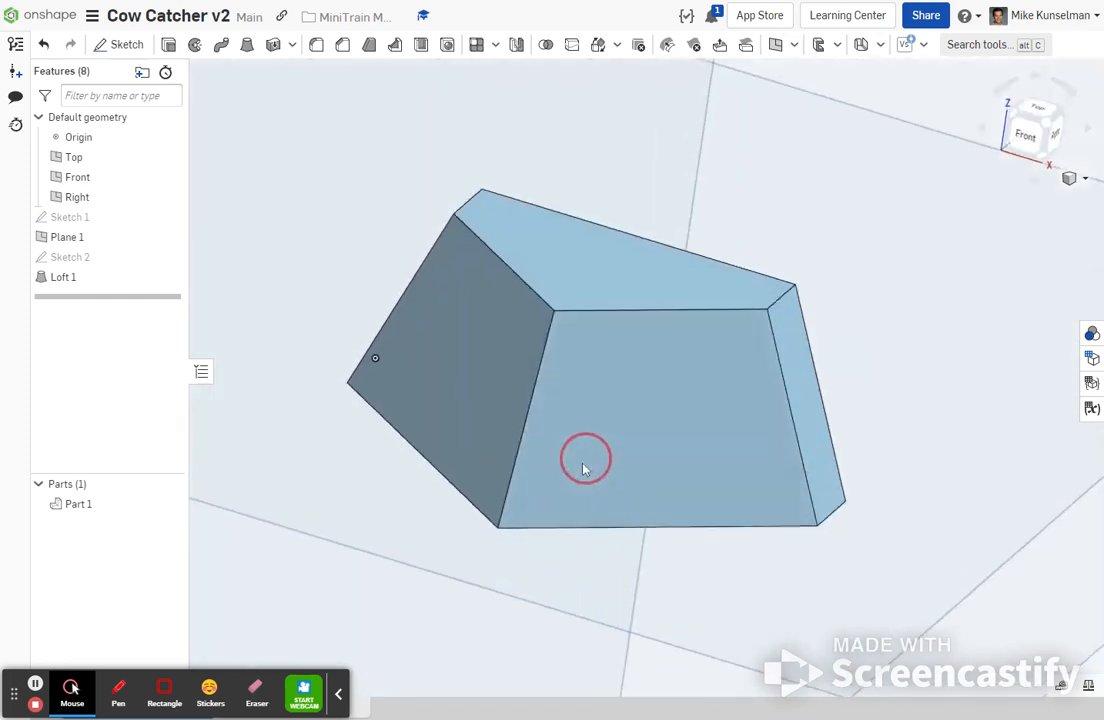
- Hide all the reference planes so that only the lofted cow catcher body is displayed
{"action": "scroll", "coordinate": [668, 377], "scroll_direction": "down", "scroll_amount": 5}
{"action": "scroll", "coordinate": [811, 402], "scroll_direction": "down", "scroll_amount": 3}
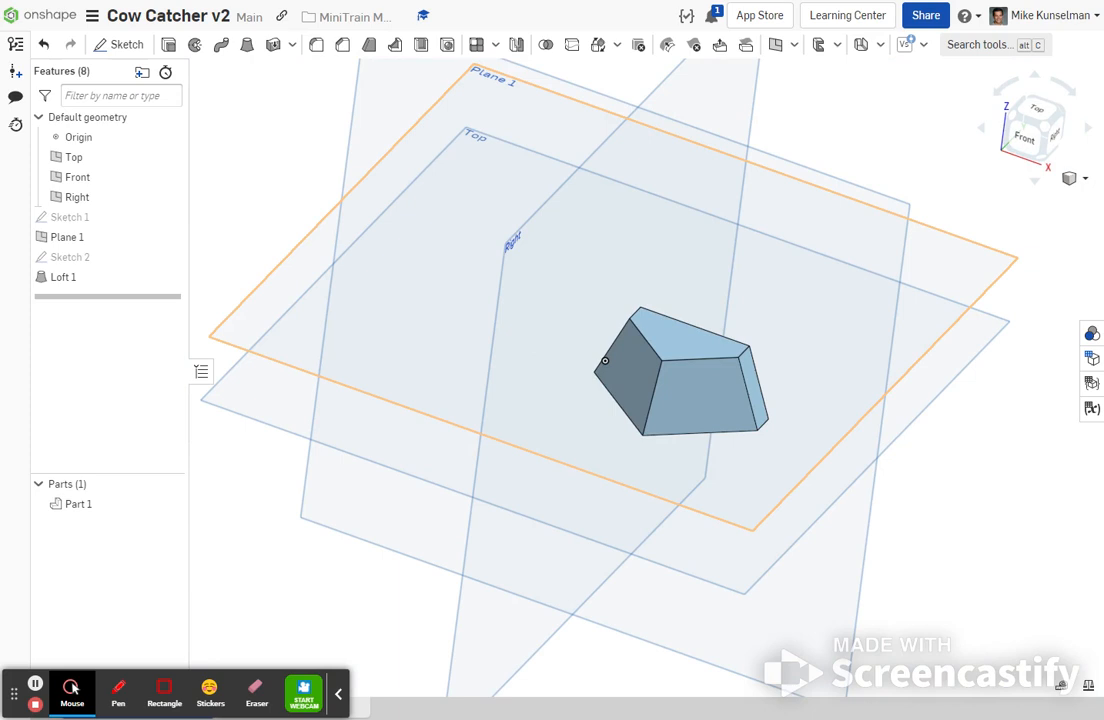
{"action": "key", "text": "p"}
{"action": "scroll", "coordinate": [664, 385], "scroll_direction": "up", "scroll_amount": 3}
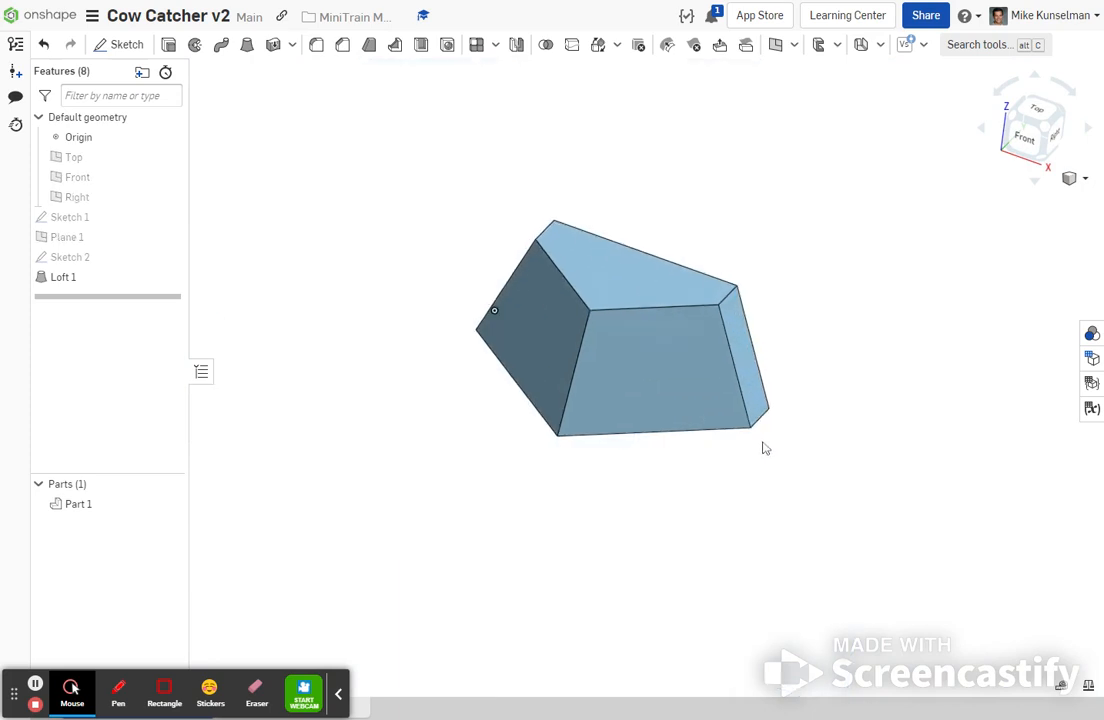
- Shell the lofted body with a 0.1 in wall thickness, removing its bottom face
{"action": "left_click", "coordinate": [518, 422]}
{"action": "right_click_drag", "start_coordinate": [513, 403], "coordinate": [522, 370]}
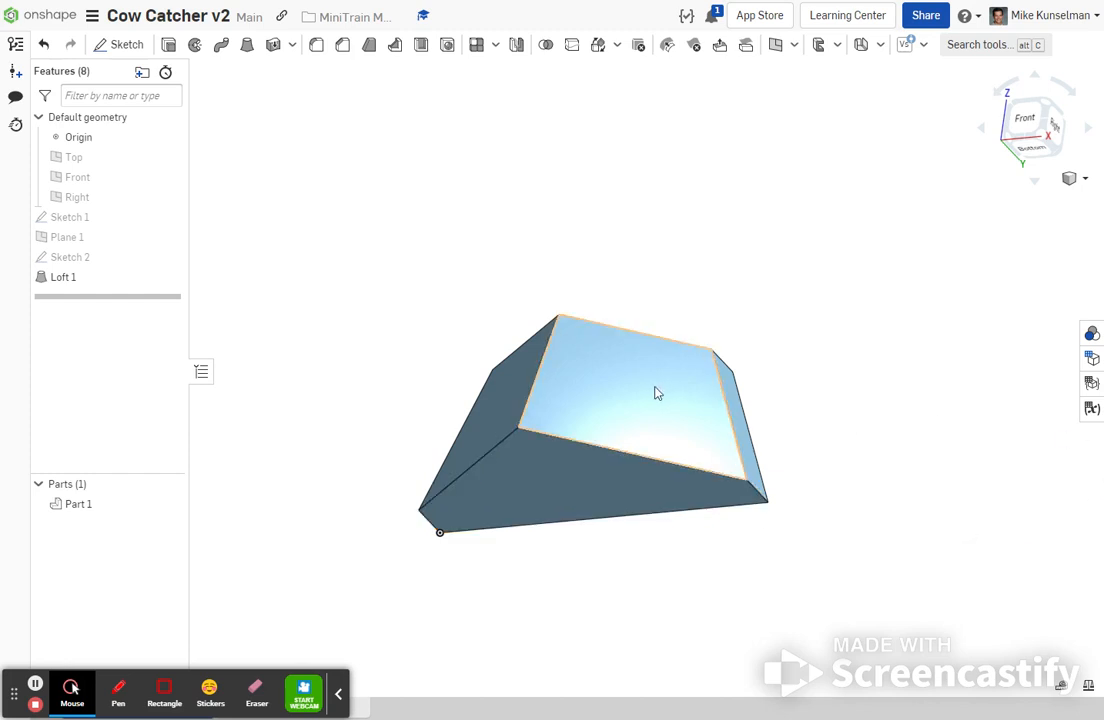
{"action": "right_click_drag", "start_coordinate": [509, 385], "coordinate": [572, 452]}
{"action": "right_click_drag", "start_coordinate": [552, 508], "coordinate": [534, 456]}
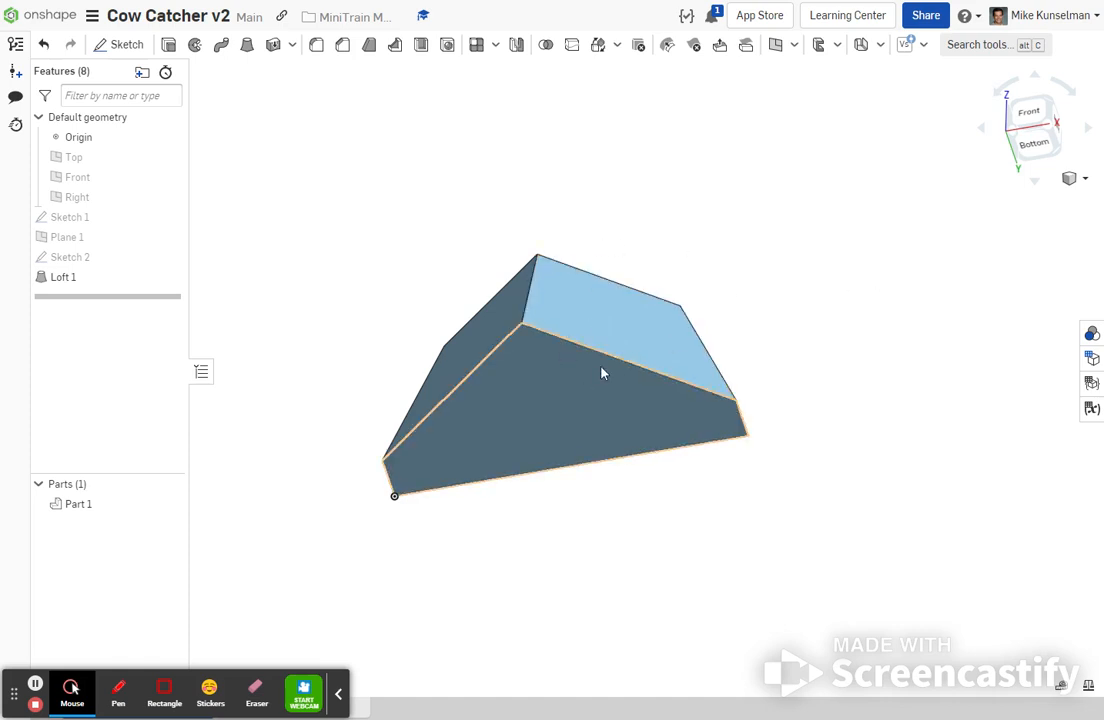
{"action": "left_click", "coordinate": [421, 45]}
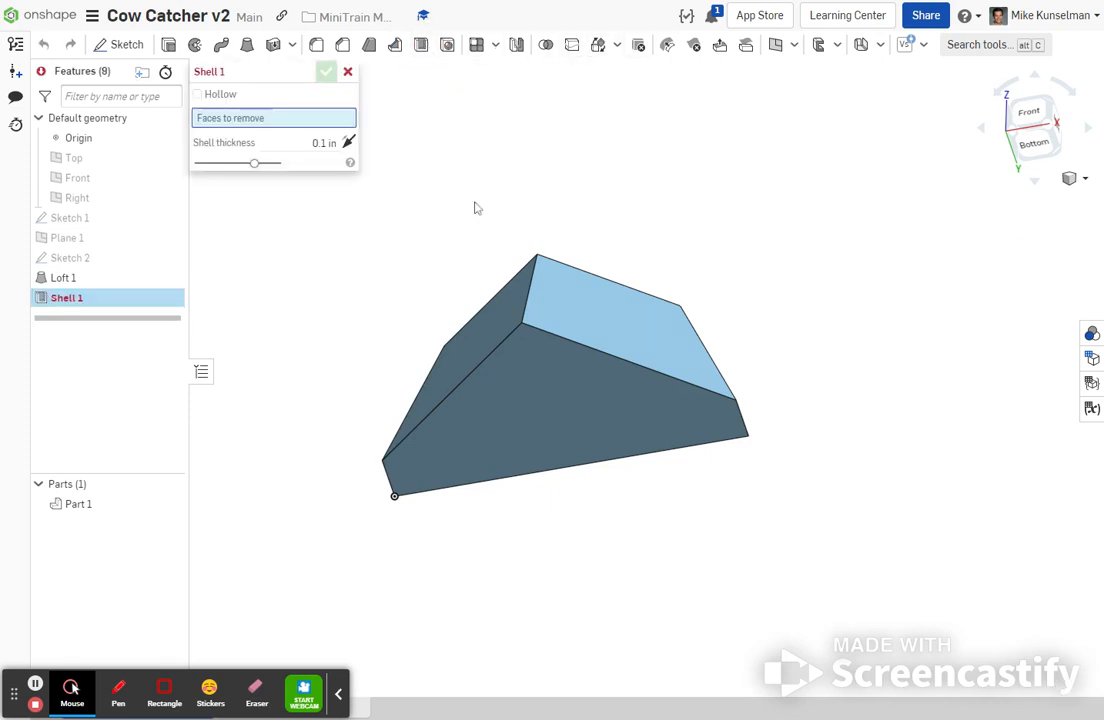
{"action": "left_click", "coordinate": [557, 411]}
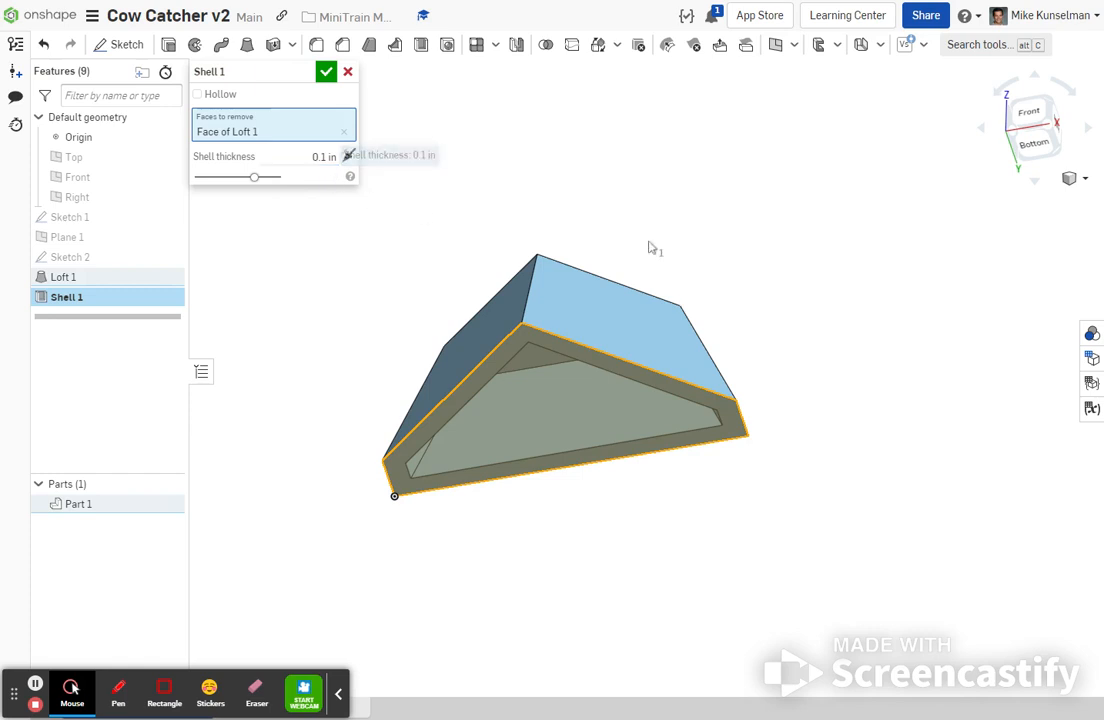
{"action": "right_click_drag", "start_coordinate": [899, 400], "coordinate": [621, 381]}
{"action": "left_click", "coordinate": [326, 72]}
- Sketch on the right-hand angled front face an inward offset of its outline at 0.1 in, and finish the sketch
{"action": "right_click_drag", "start_coordinate": [470, 220], "coordinate": [739, 335]}
{"action": "left_click", "coordinate": [610, 379]}
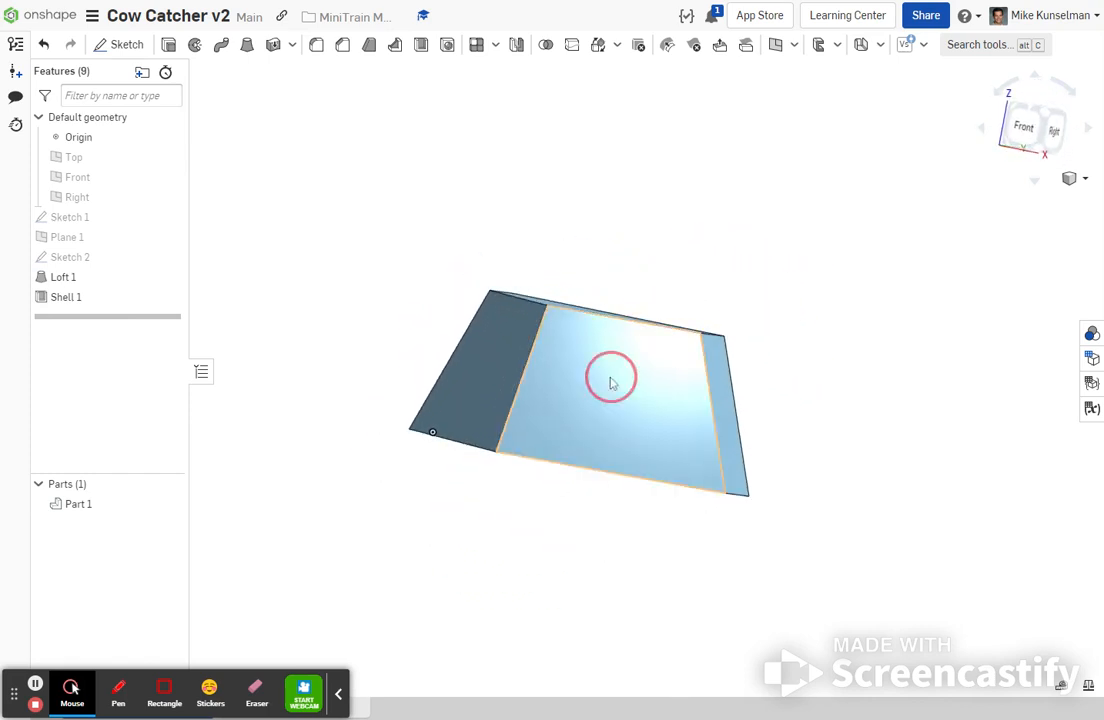
{"action": "left_click", "coordinate": [124, 44]}
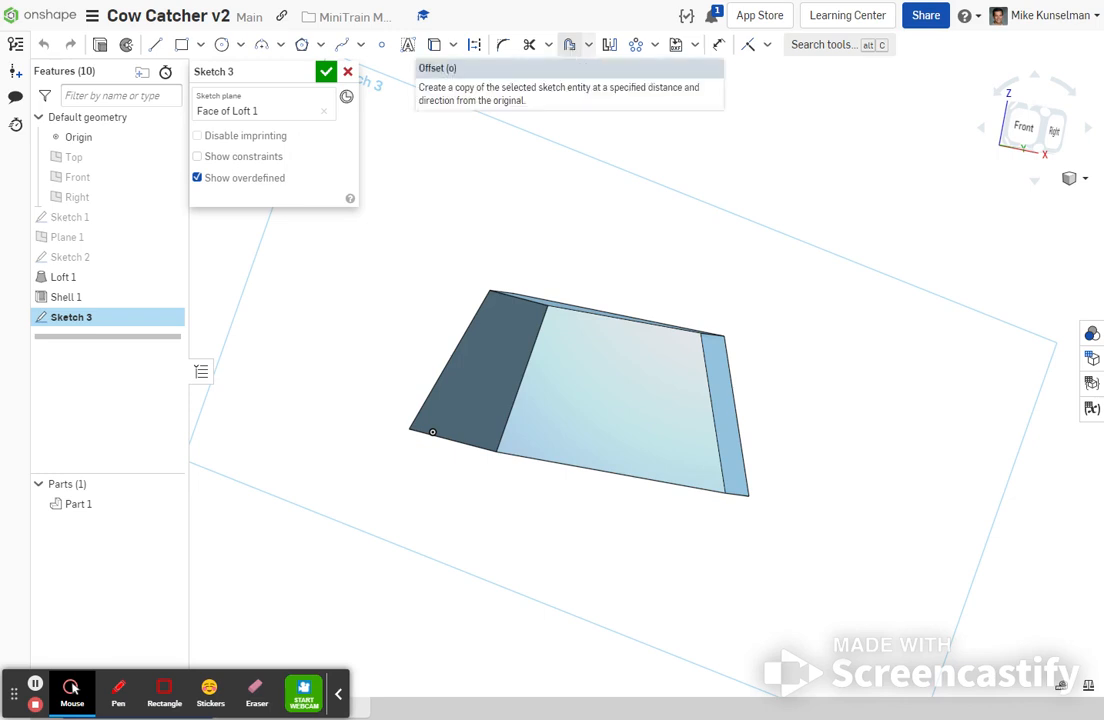
{"action": "left_click", "coordinate": [568, 46]}
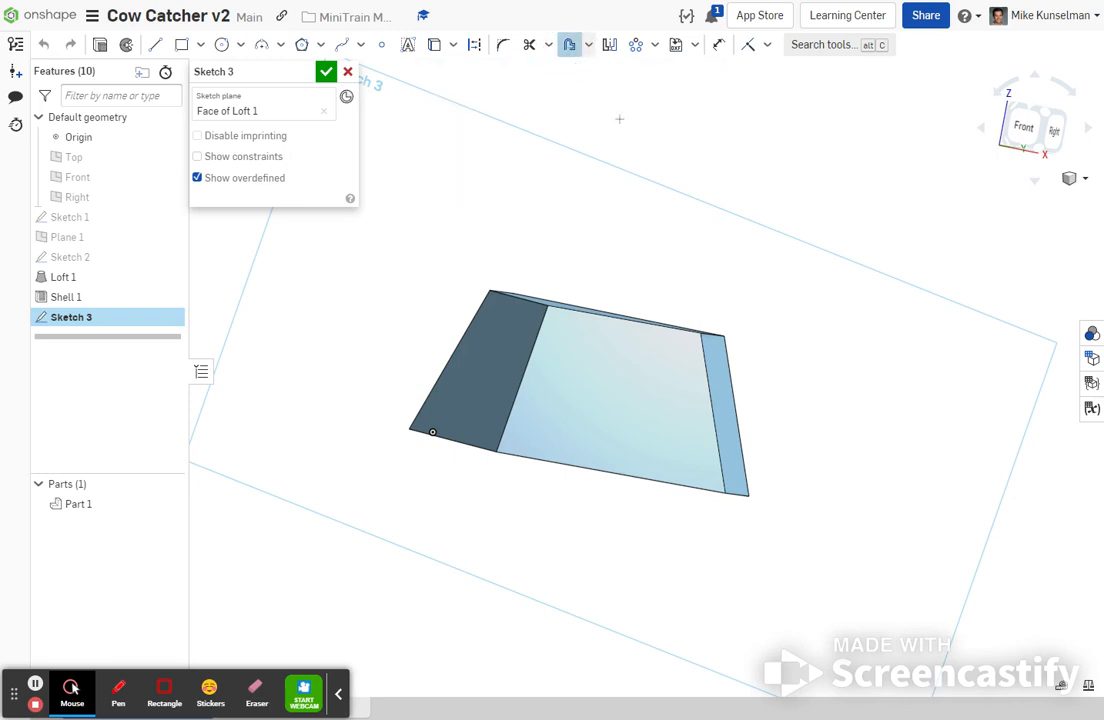
{"action": "left_click", "coordinate": [643, 401]}
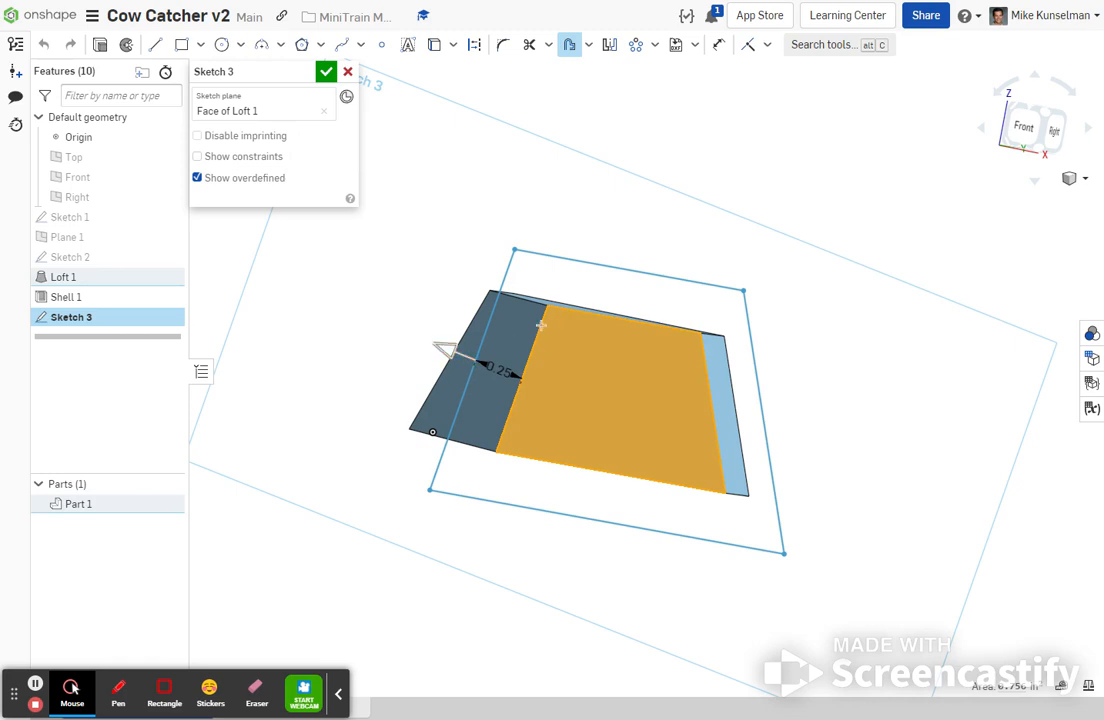
{"action": "left_click", "coordinate": [505, 352]}
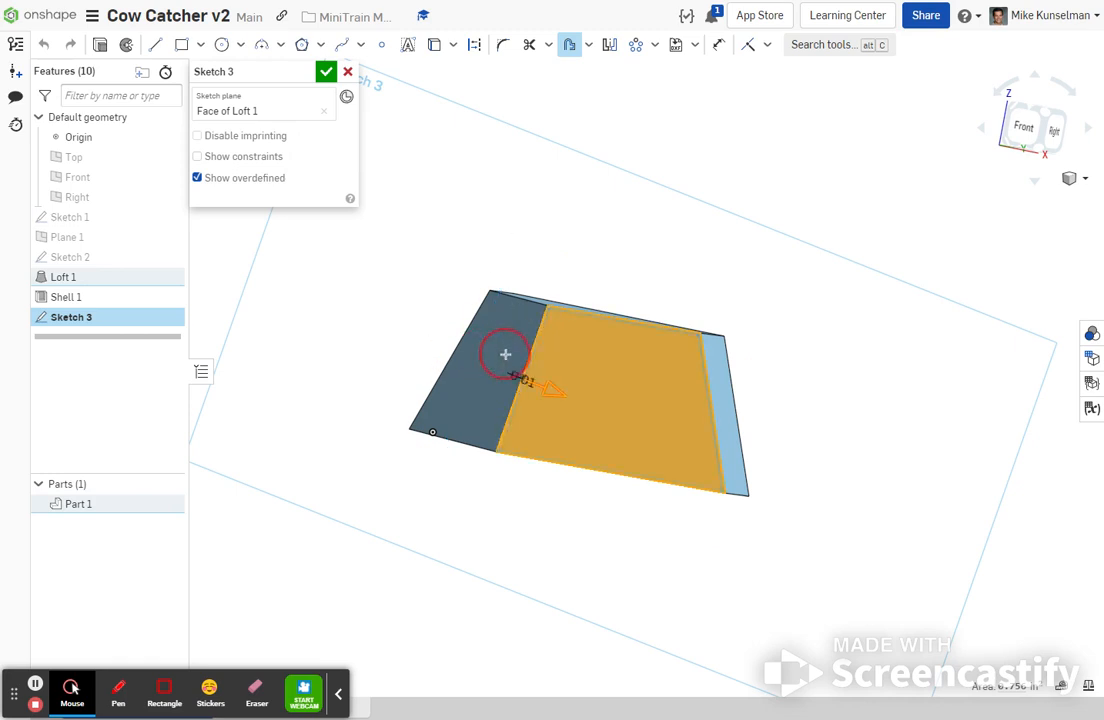
{"action": "left_click", "coordinate": [655, 391]}
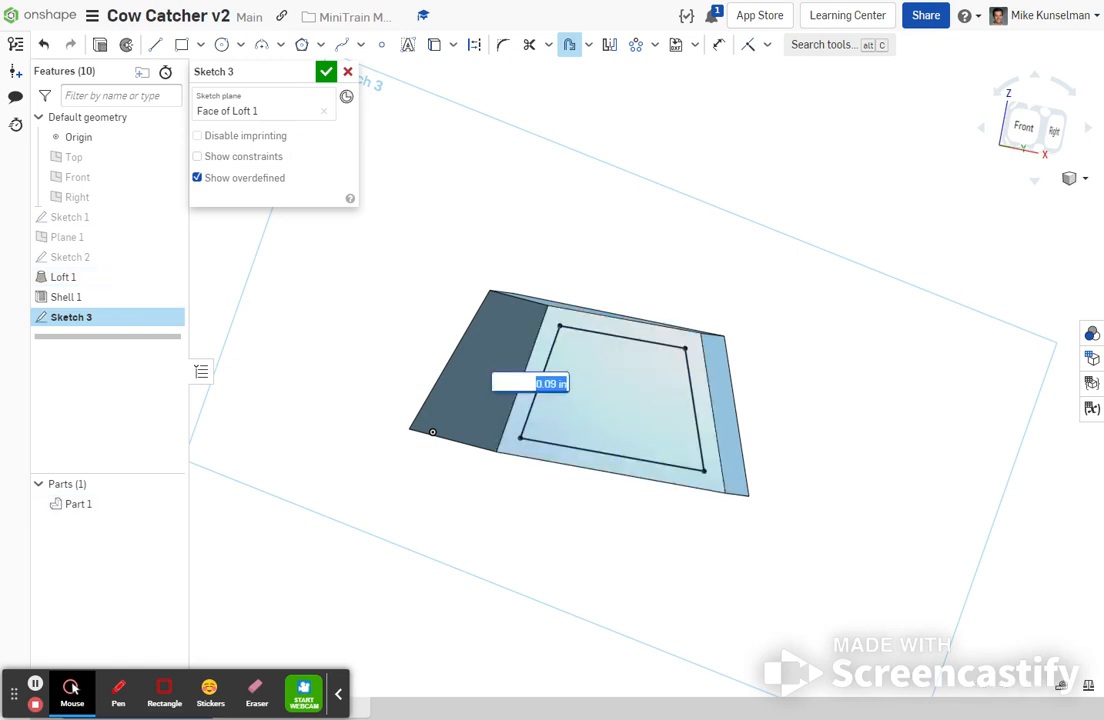
{"action": "key", "text": "BackSpace"}
{"action": "key", "text": "Return"}
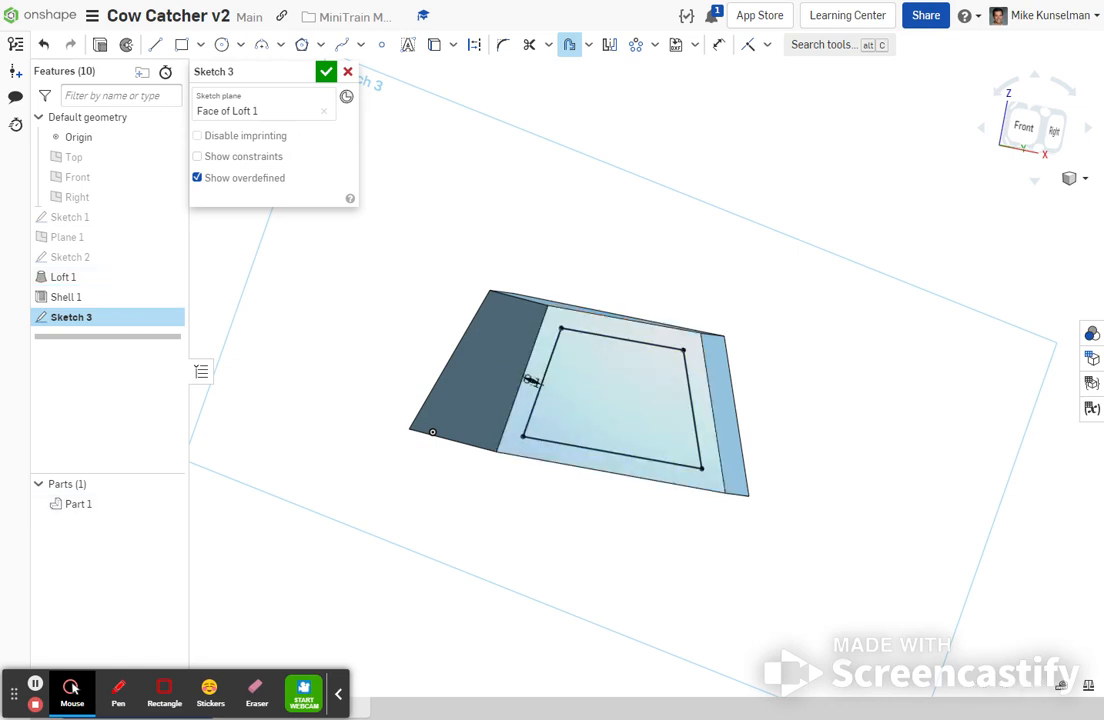
{"action": "right_click_drag", "start_coordinate": [470, 490], "coordinate": [498, 492]}
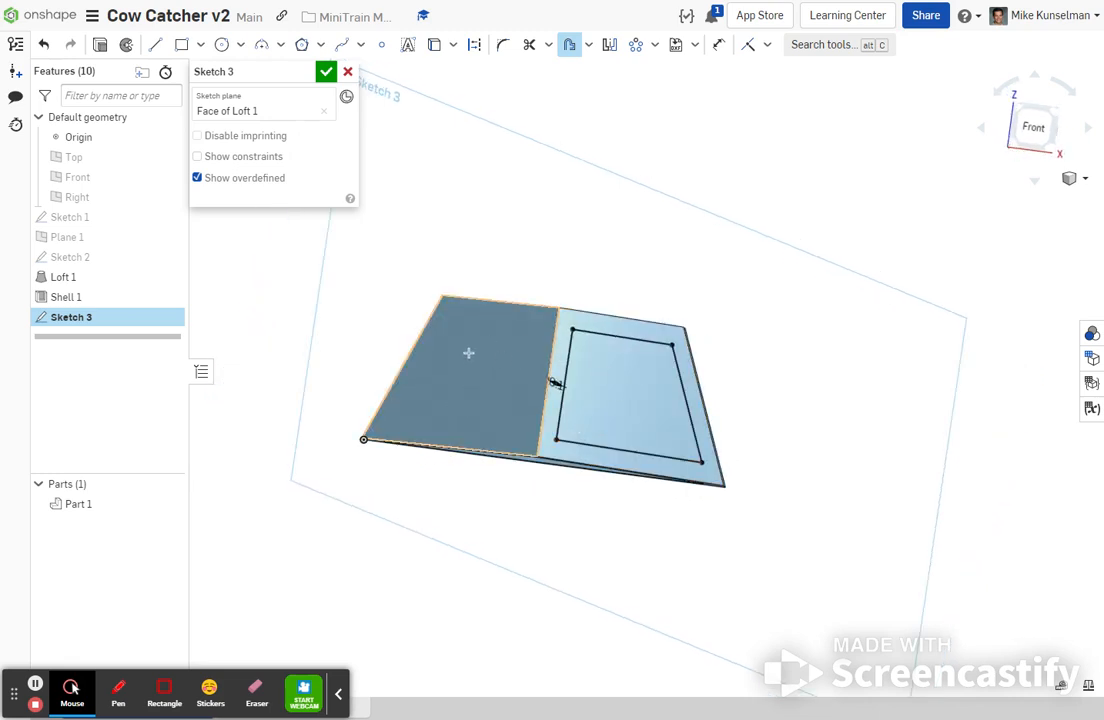
{"action": "left_click", "coordinate": [324, 71]}
- Sketch on the left-hand angled front face an inward offset of its outline at 0.1 in, and finish the sketch
{"action": "left_click", "coordinate": [503, 355]}
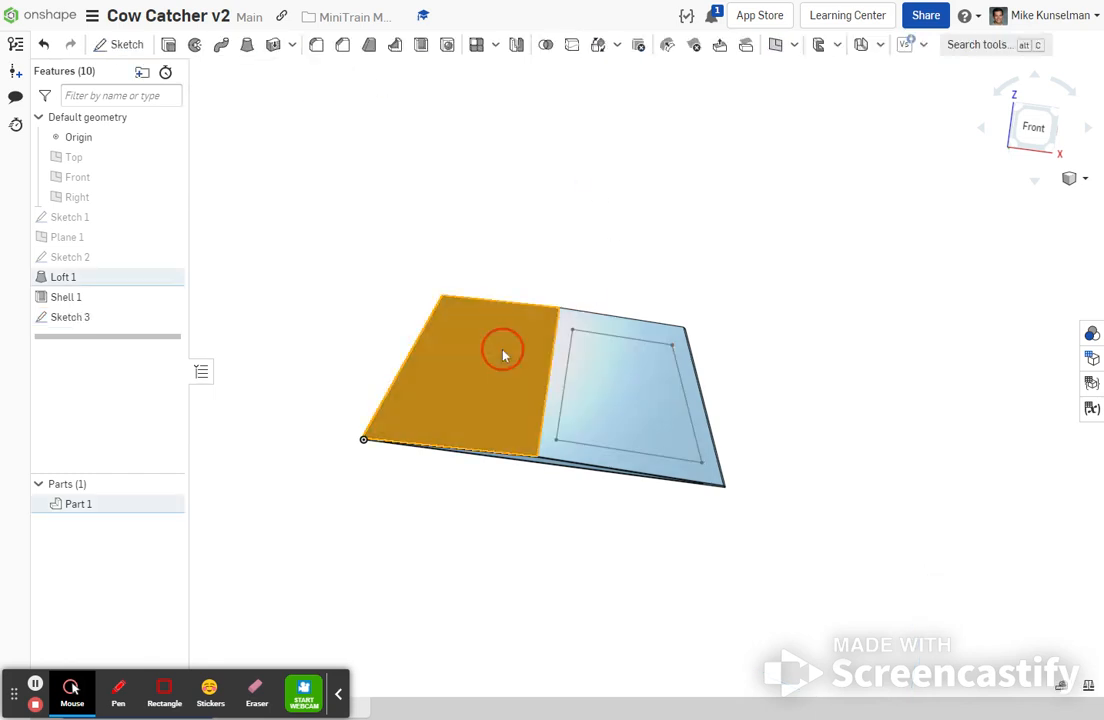
{"action": "right_click", "coordinate": [503, 355]}
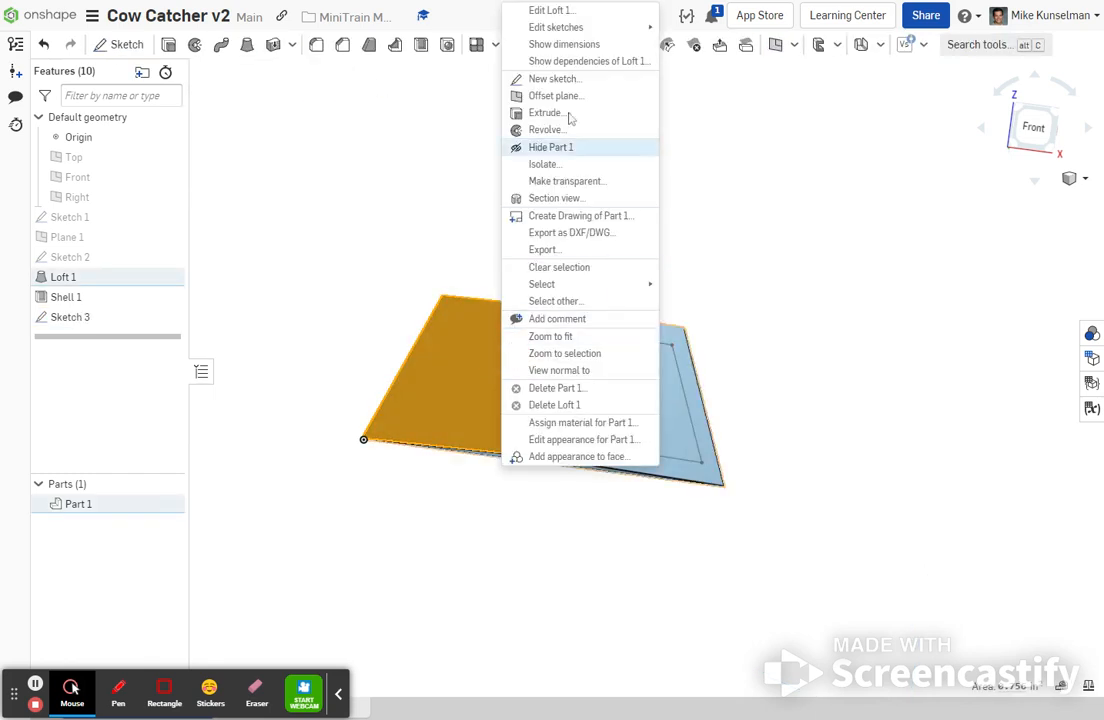
{"action": "left_click", "coordinate": [626, 78]}
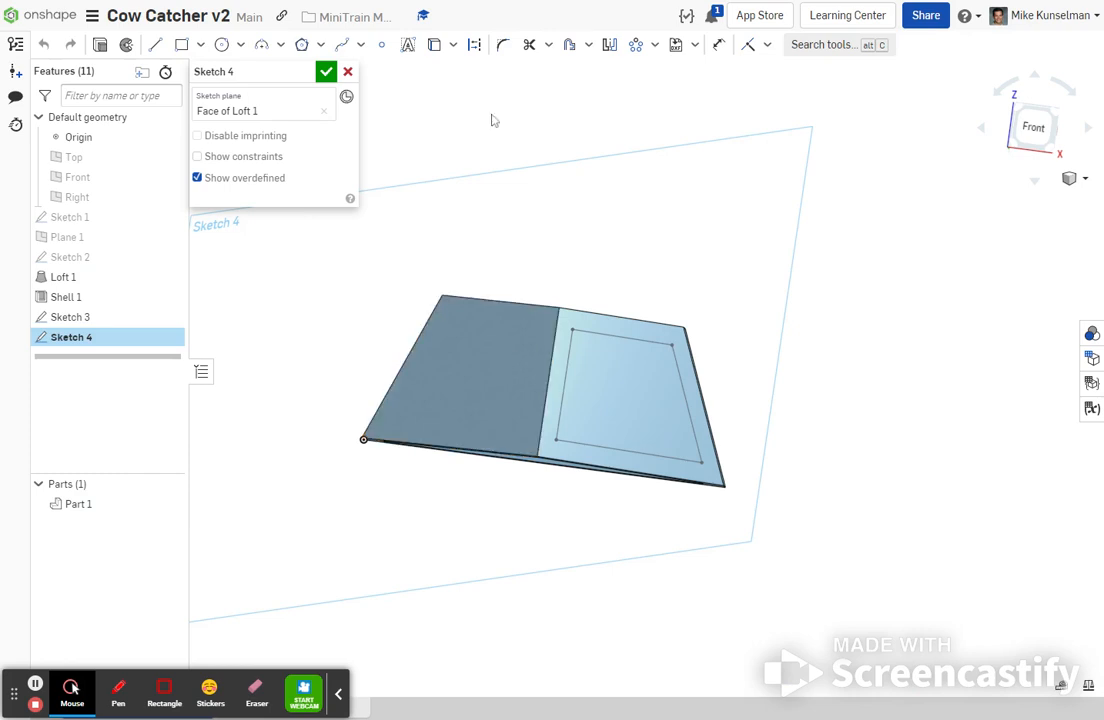
{"action": "left_click", "coordinate": [569, 47]}
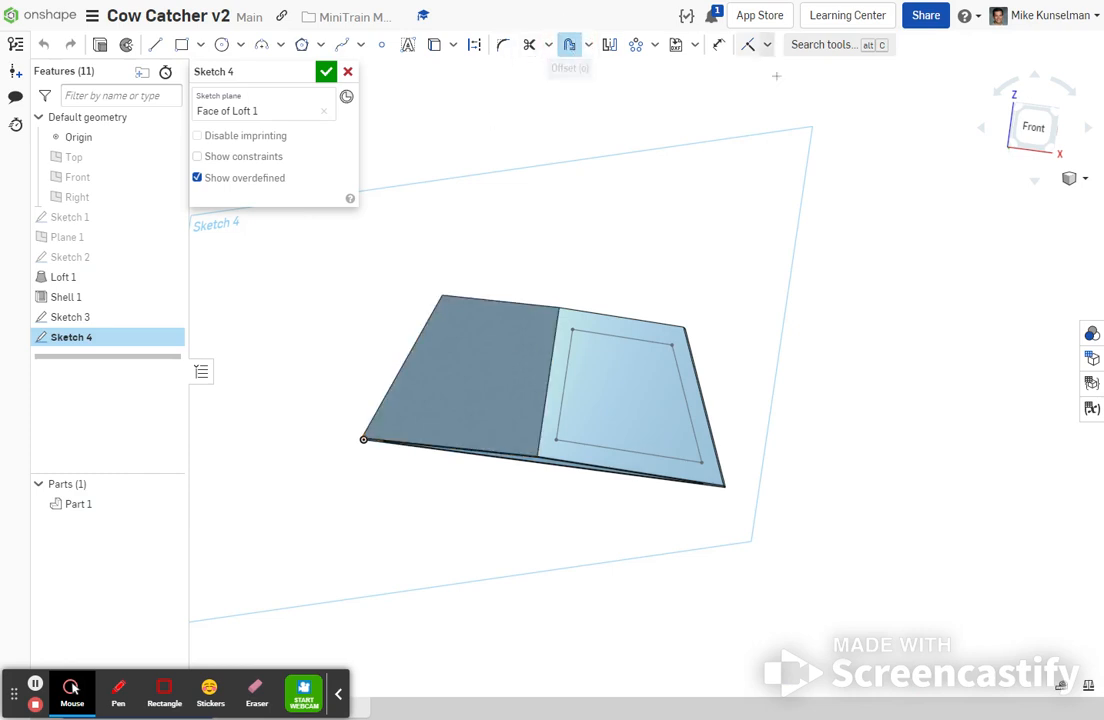
{"action": "left_click", "coordinate": [488, 356]}
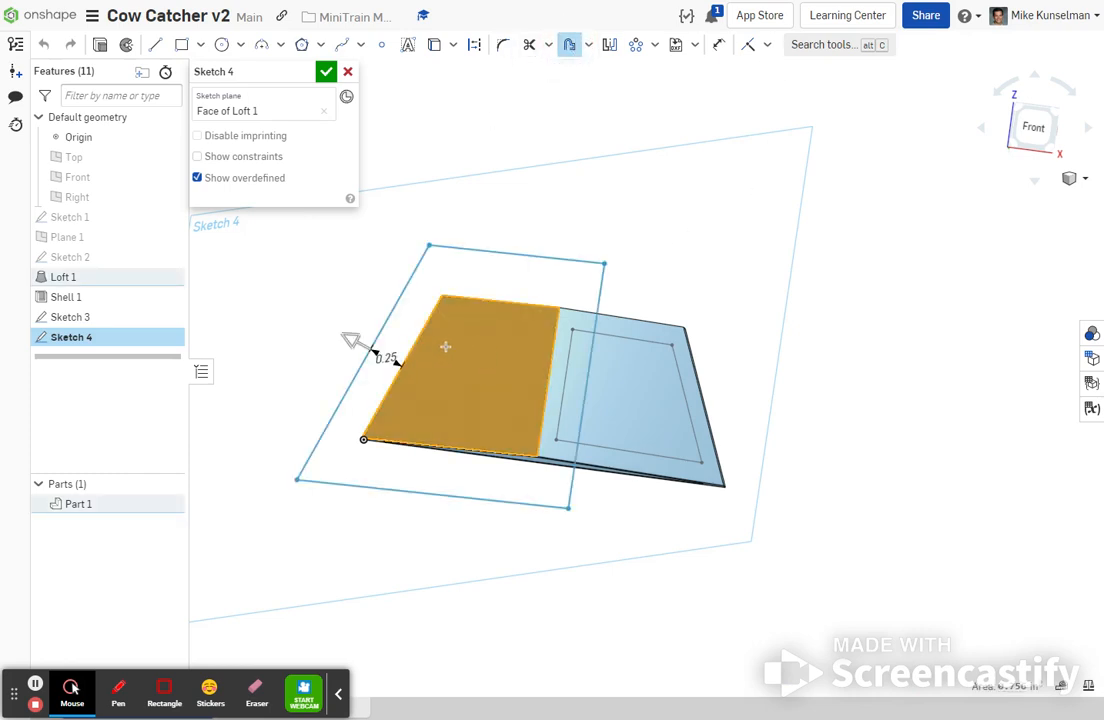
{"action": "left_click_drag", "start_coordinate": [352, 340], "coordinate": [409, 361]}
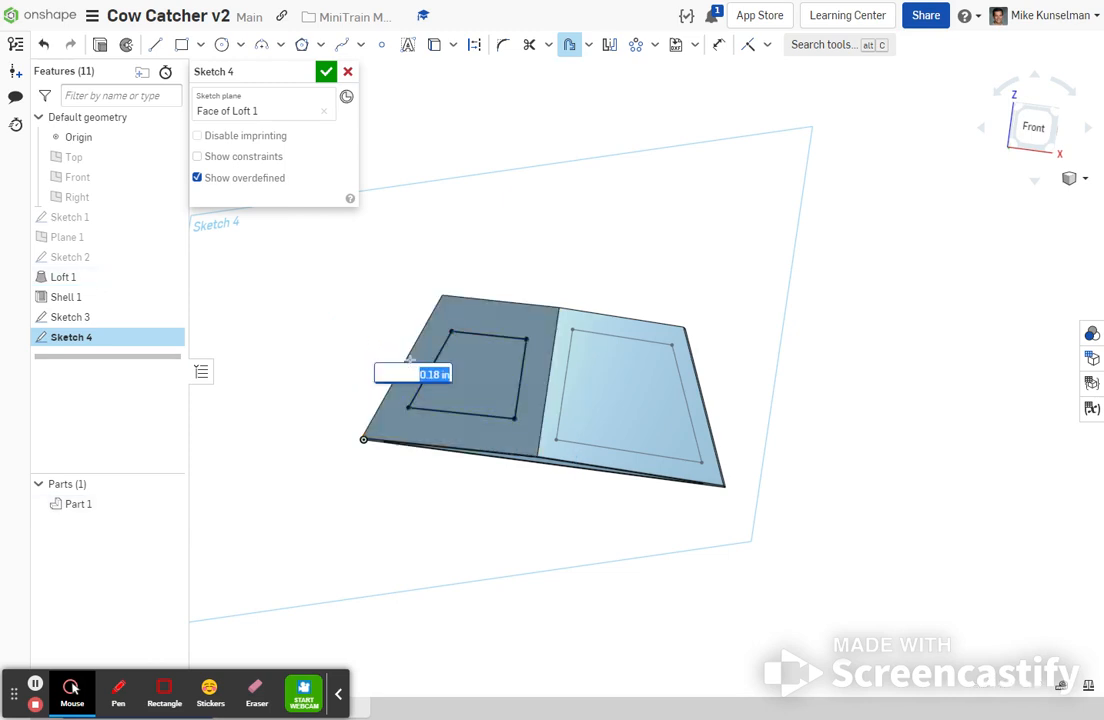
{"action": "type", "text": ".1"}
{"action": "key", "text": "Return"}
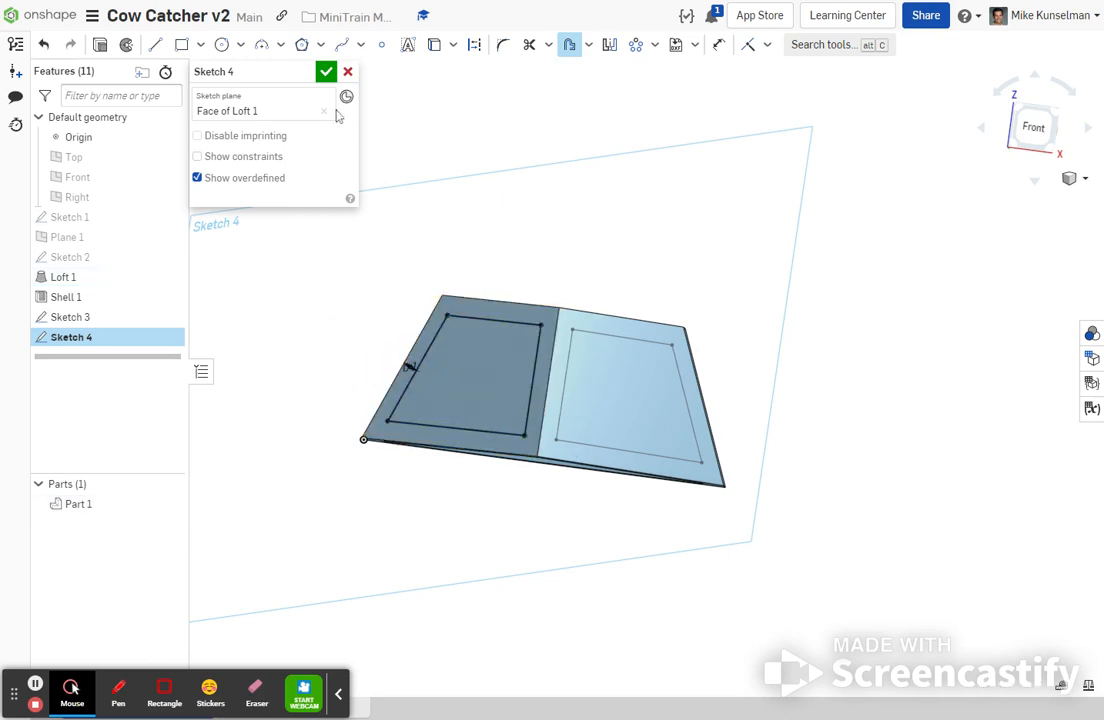
{"action": "left_click", "coordinate": [326, 71]}
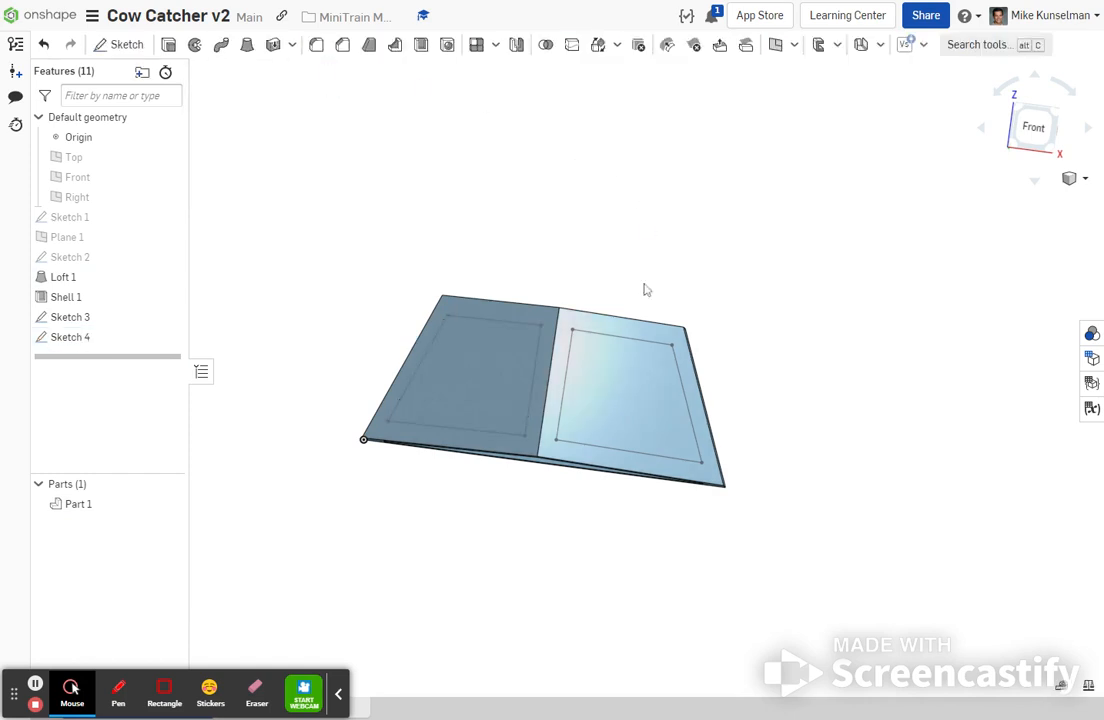
- Cut the offset region on the right-hand front face with a blind Remove extrude 0.05 in deep
{"action": "left_click", "coordinate": [166, 50]}
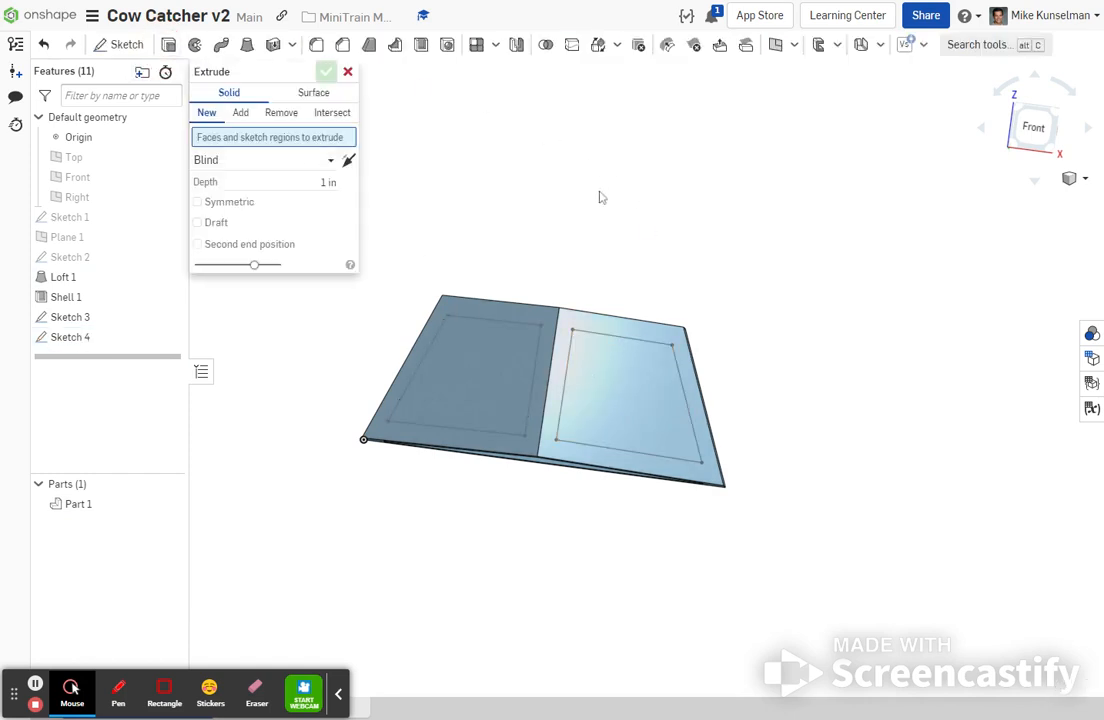
{"action": "left_click", "coordinate": [621, 366]}
{"action": "right_click_drag", "start_coordinate": [648, 320], "coordinate": [645, 366]}
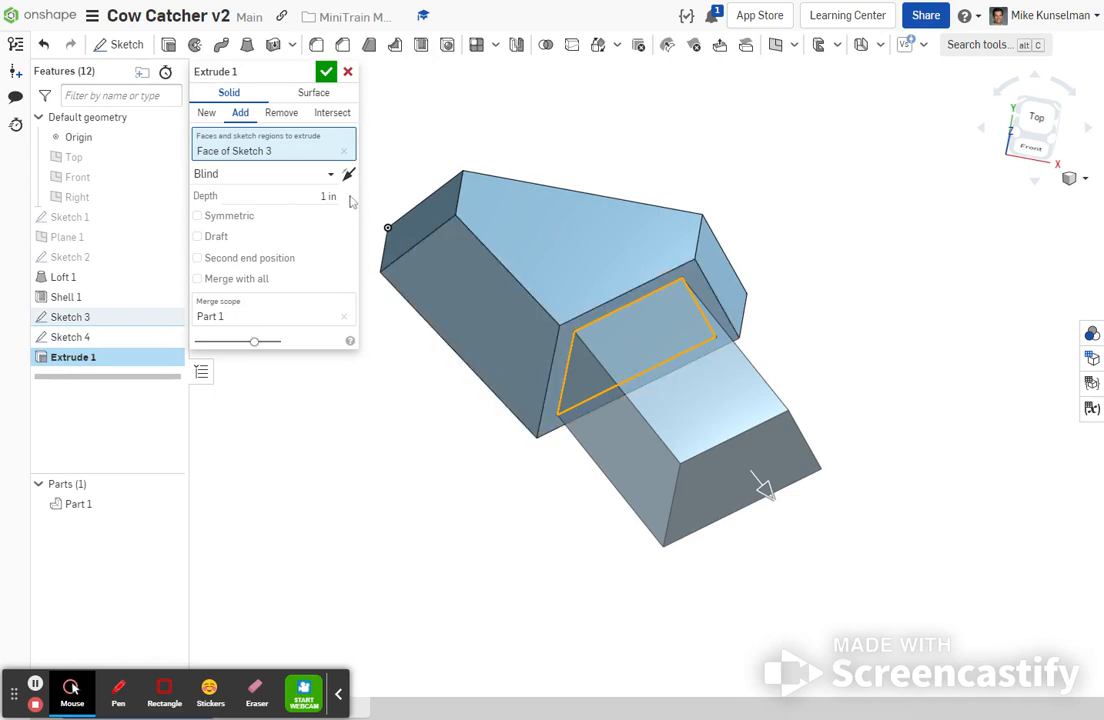
{"action": "left_click", "coordinate": [283, 112]}
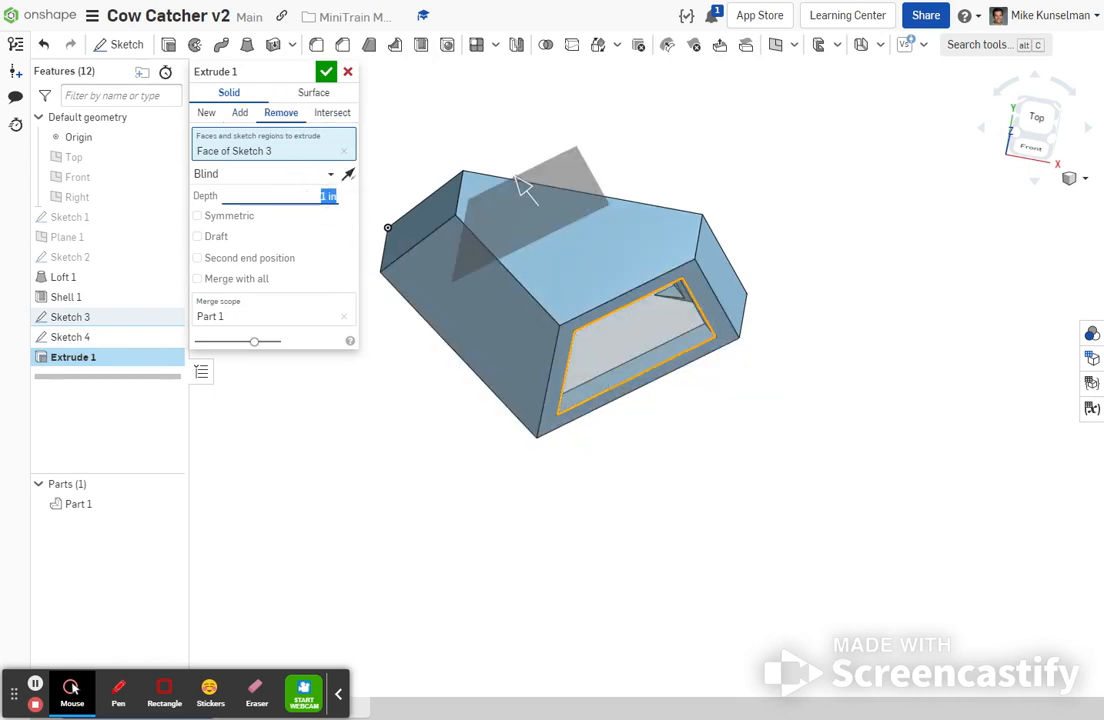
{"action": "key", "text": "BackSpace"}
{"action": "type", "text": ".05"}
{"action": "key", "text": "Return"}
{"action": "right_click_drag", "start_coordinate": [505, 463], "coordinate": [470, 340]}
{"action": "left_click", "coordinate": [326, 71]}
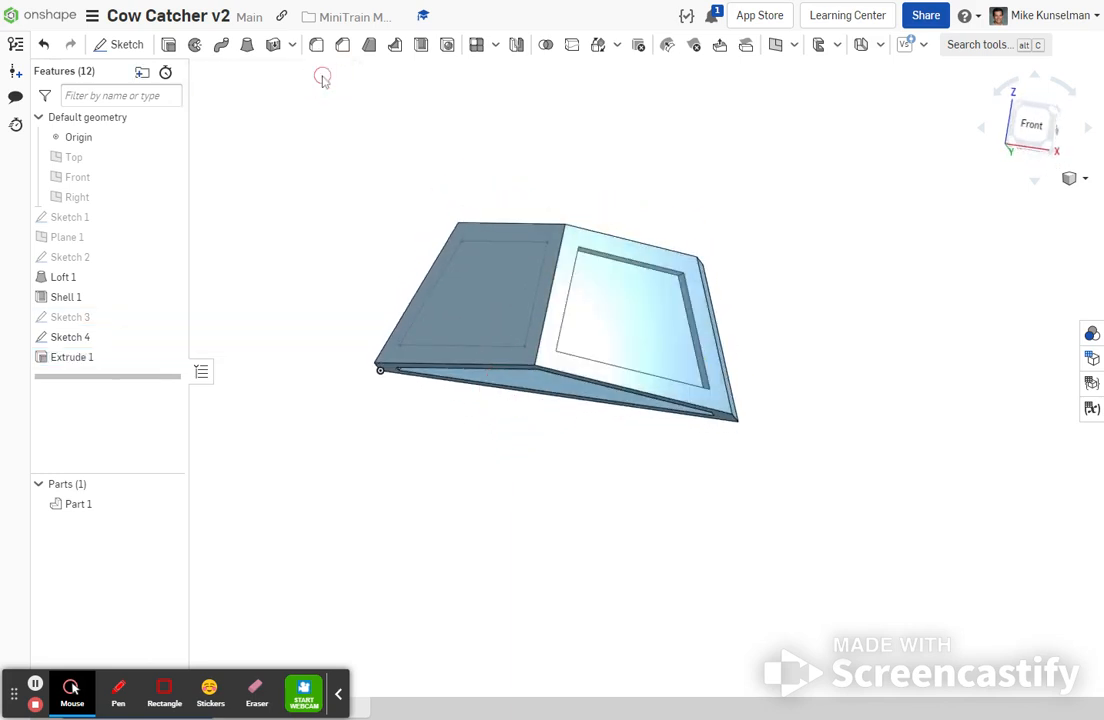
- Cut the offset region on the left-hand front face with a blind Remove extrude 0.05 in deep
{"action": "left_click", "coordinate": [168, 44]}
{"action": "left_click", "coordinate": [504, 288]}
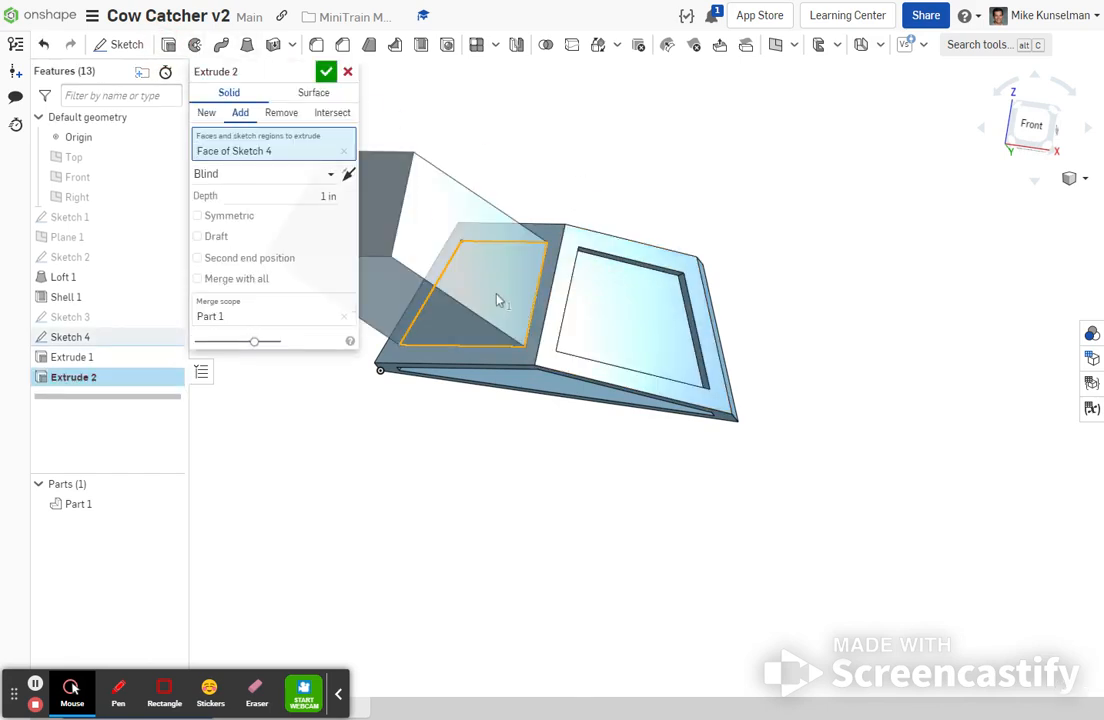
{"action": "left_click", "coordinate": [280, 113]}
{"action": "left_click", "coordinate": [291, 196]}
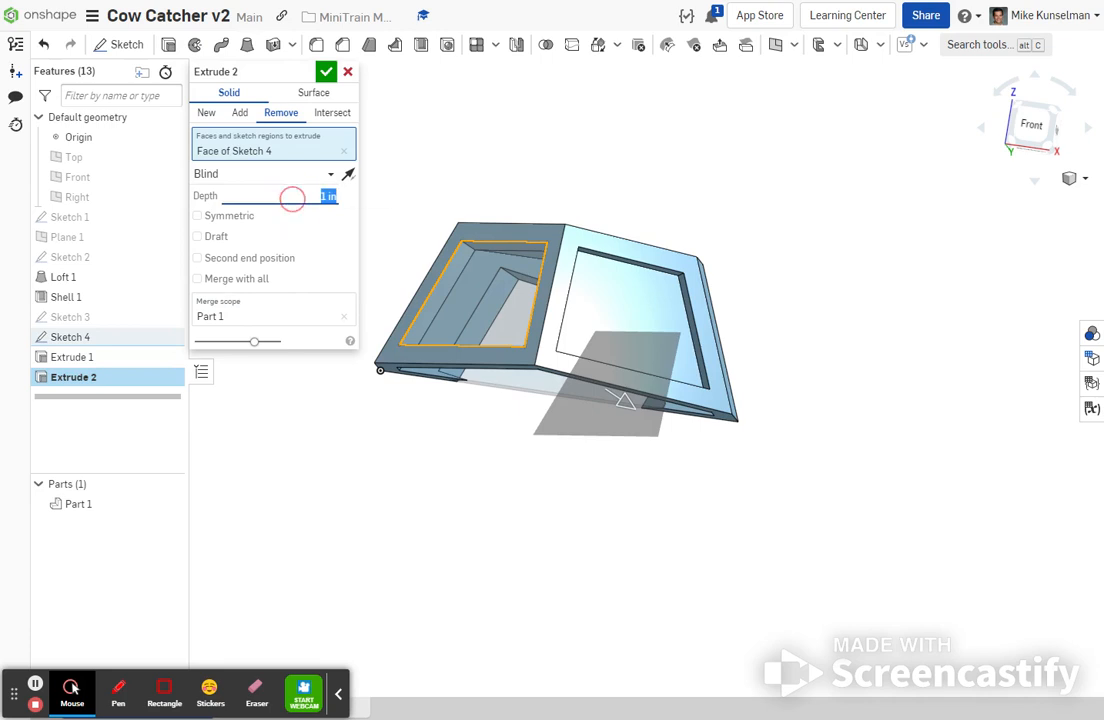
{"action": "type", "text": "05"}
{"action": "key", "text": "Return"}
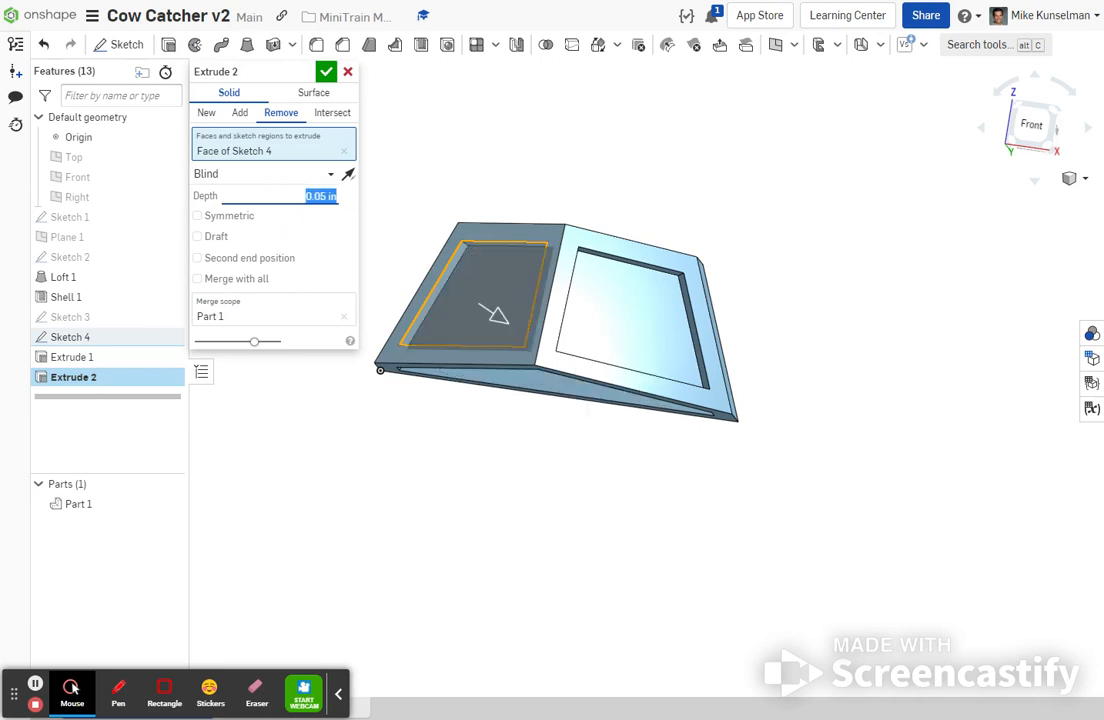
{"action": "key", "text": "Return"}
- Start a new sketch on the cow catcher's large flat back face, viewed straight on
{"action": "right_click_drag", "start_coordinate": [510, 290], "coordinate": [407, 397]}
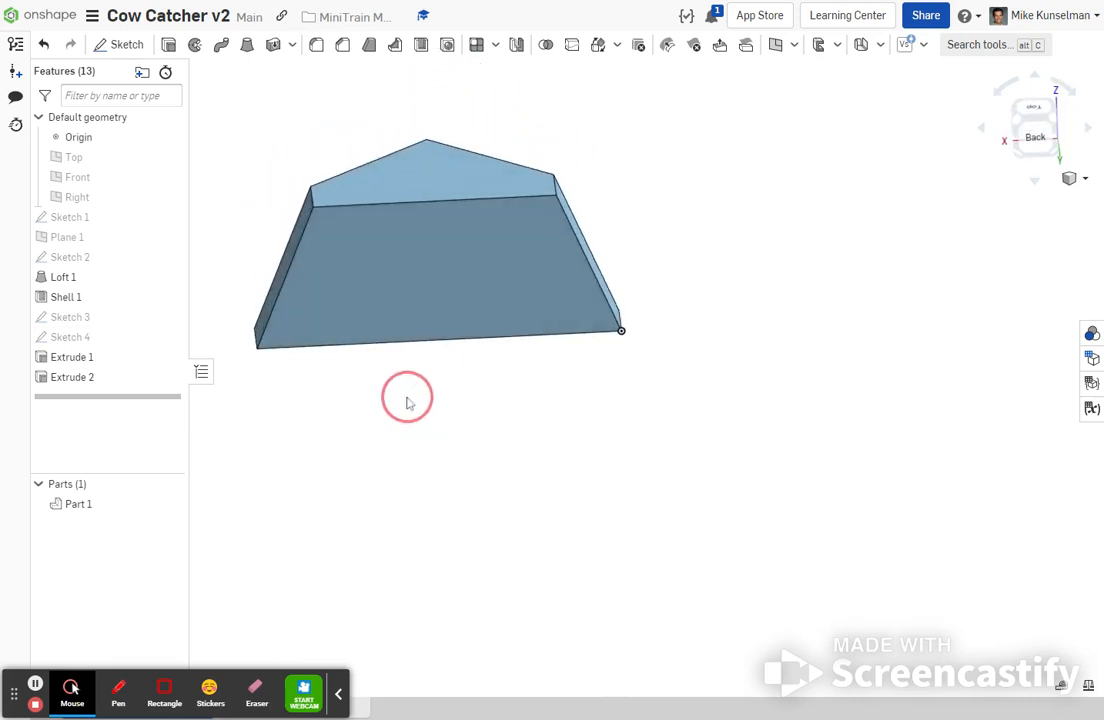
{"action": "right_click", "coordinate": [436, 266]}
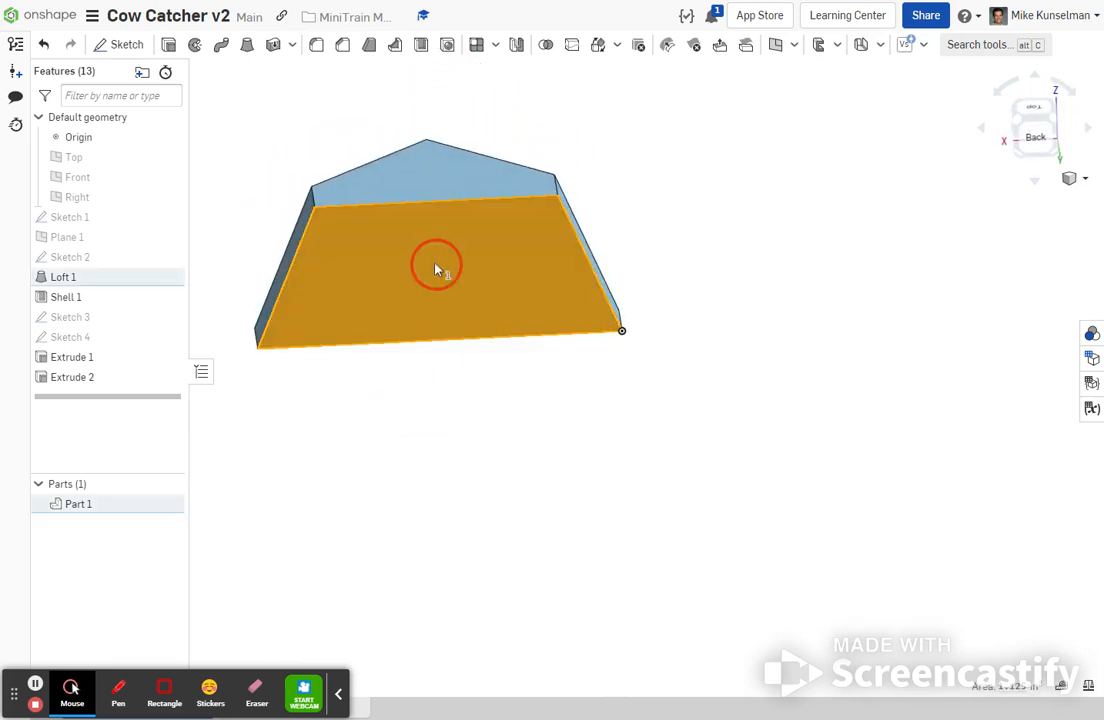
{"action": "mouse_move", "coordinate": [488, 289]}
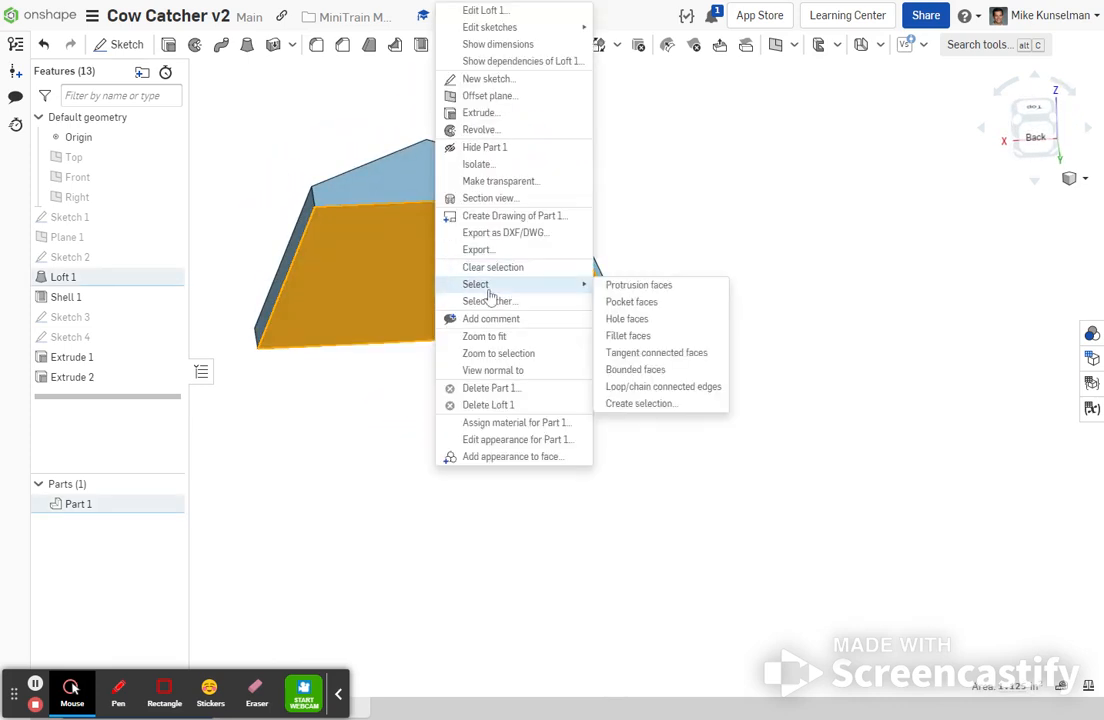
{"action": "left_click", "coordinate": [485, 79]}
{"action": "left_click", "coordinate": [1032, 136]}
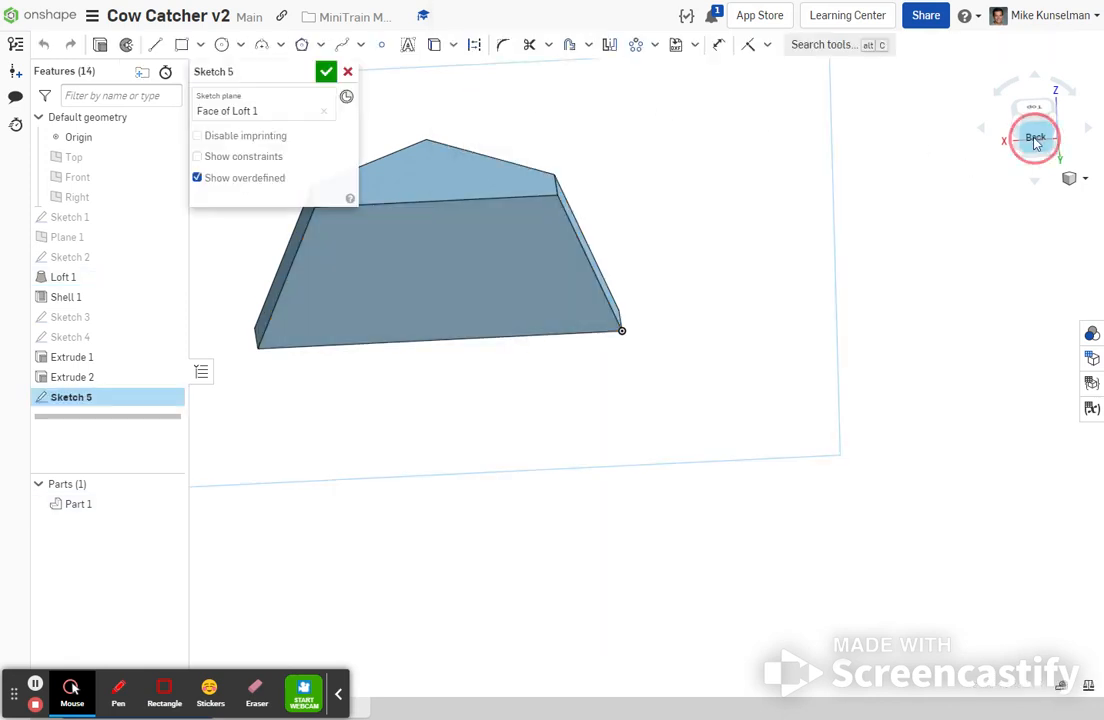
{"action": "scroll", "coordinate": [597, 362], "scroll_direction": "down", "scroll_amount": 1}
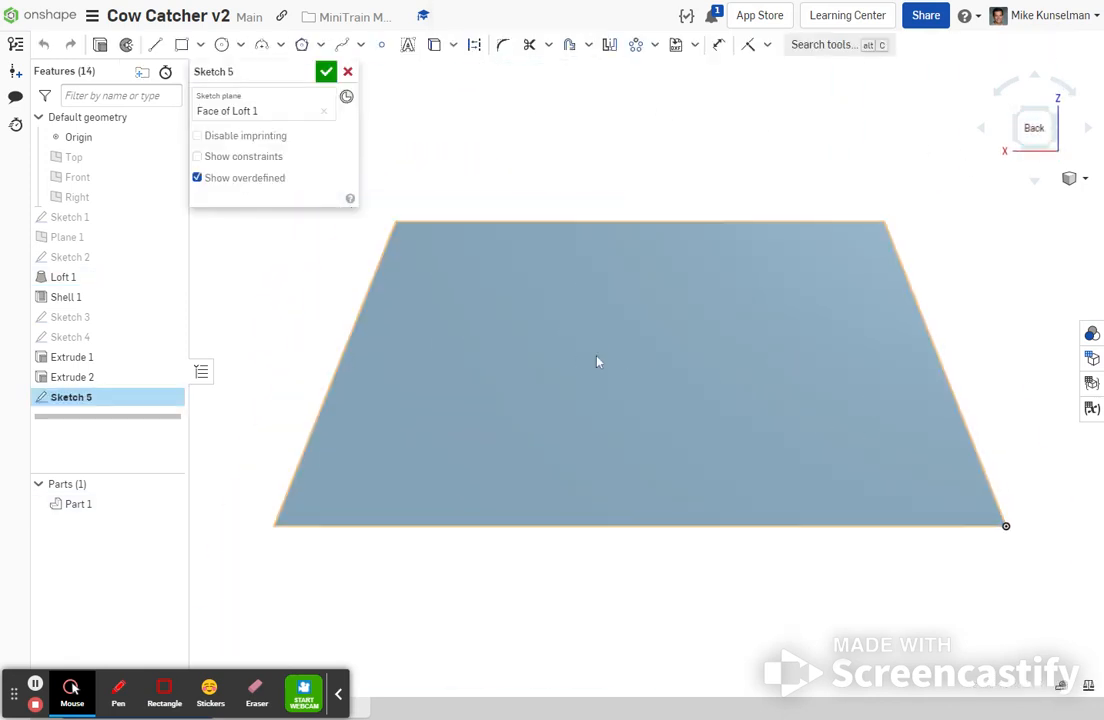
- Draw three 0.125 in diameter circles on the back face: near the lower-left corner, near the middle and near the lower-right corner
{"action": "left_click", "coordinate": [221, 44]}
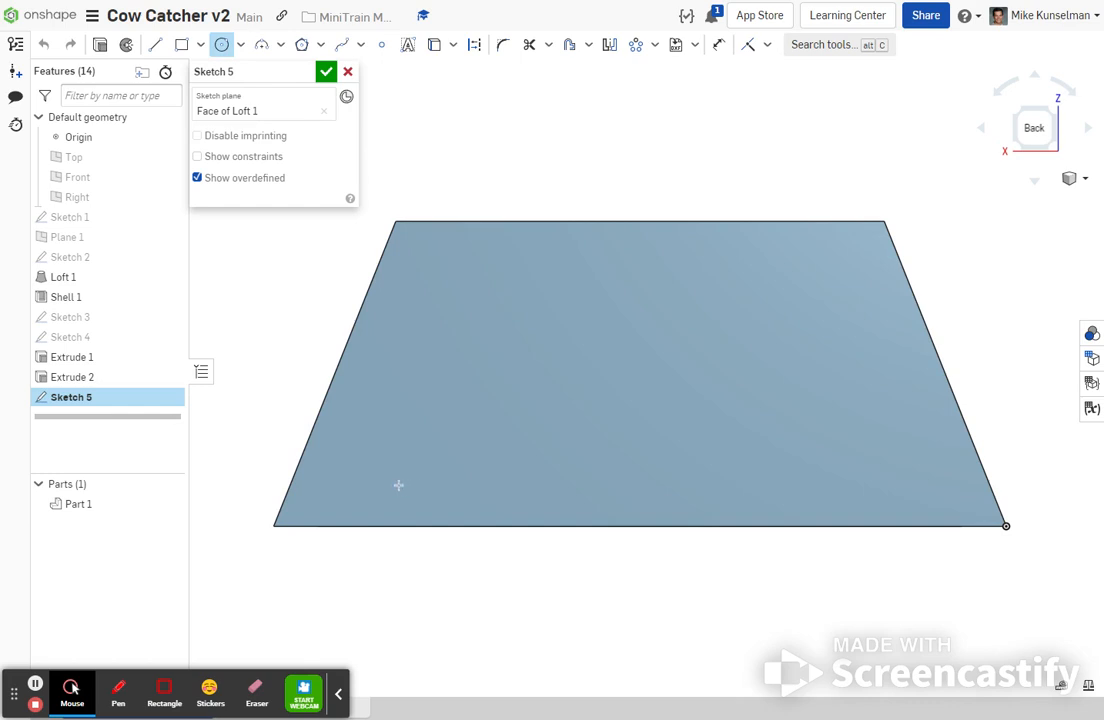
{"action": "left_click", "coordinate": [421, 462]}
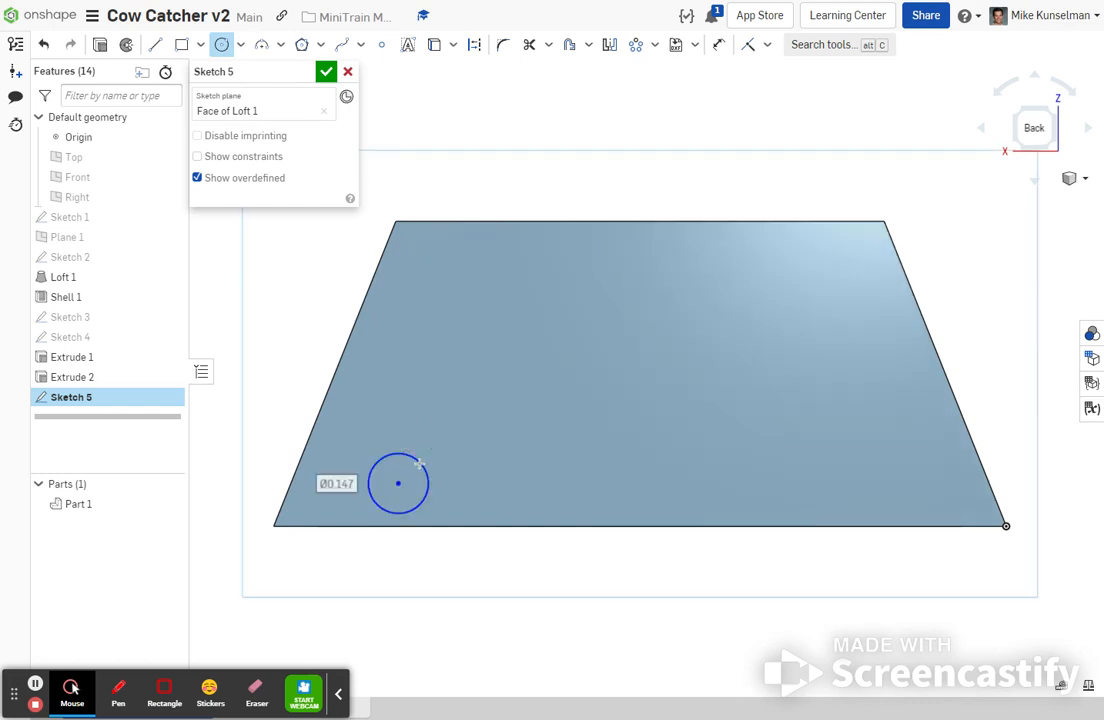
{"action": "type", "text": ".125"}
{"action": "key", "text": "Return"}
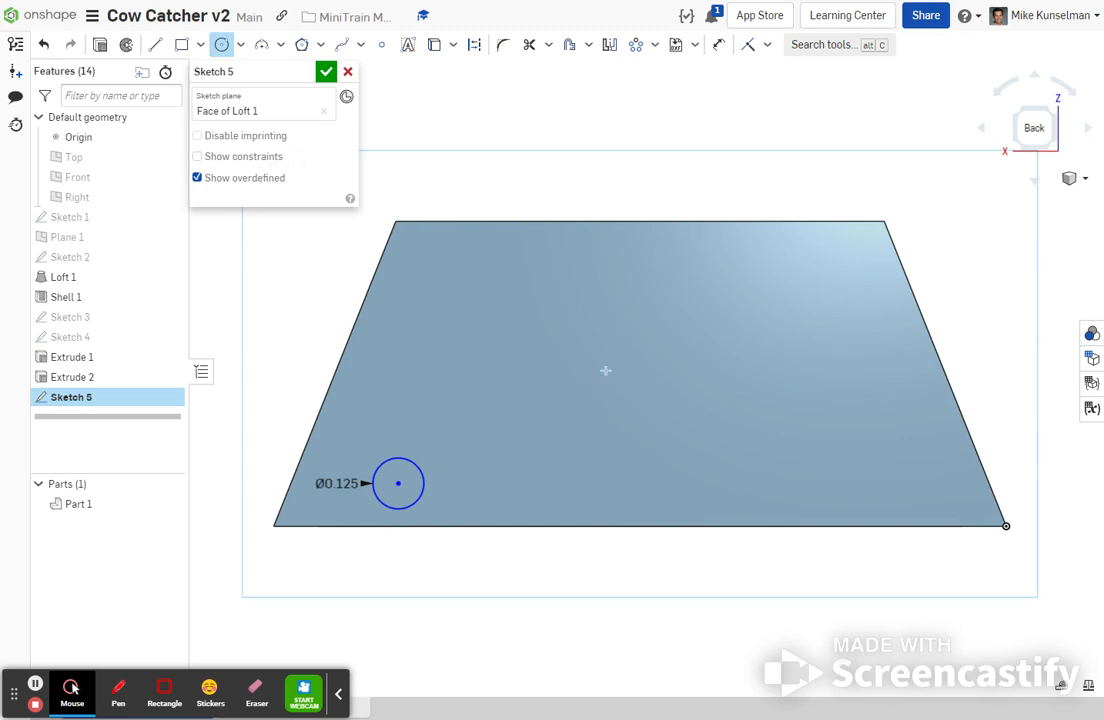
{"action": "left_click", "coordinate": [625, 366]}
{"action": "left_click", "coordinate": [641, 351]}
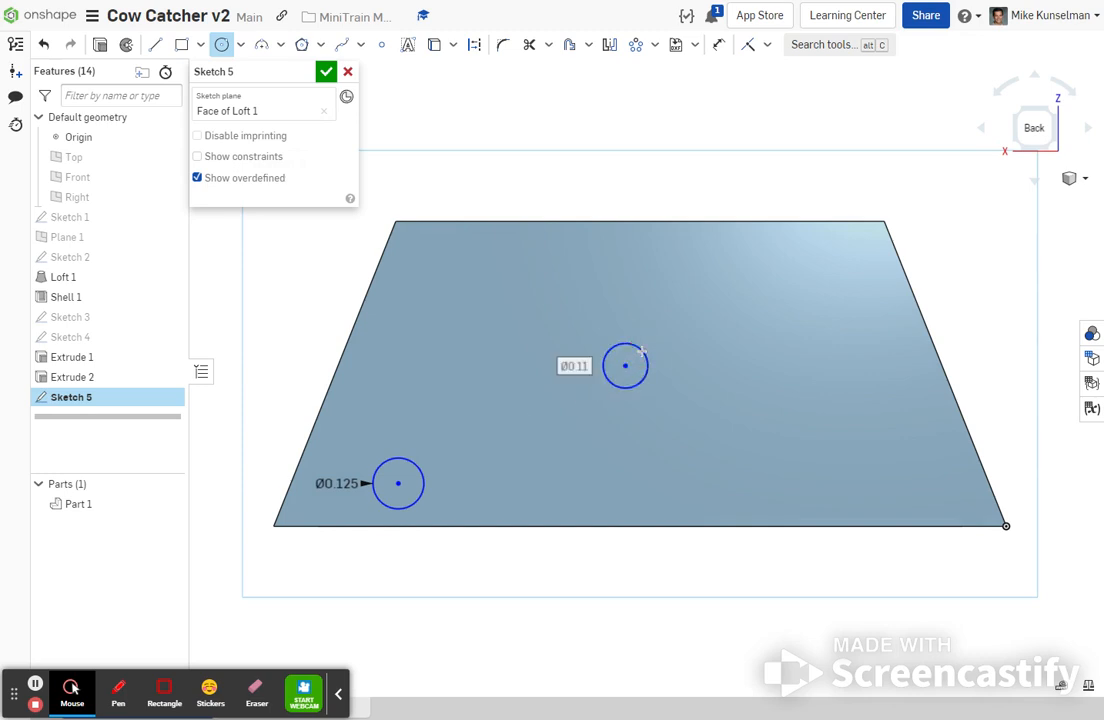
{"action": "type", "text": ".125"}
{"action": "key", "text": "Return"}
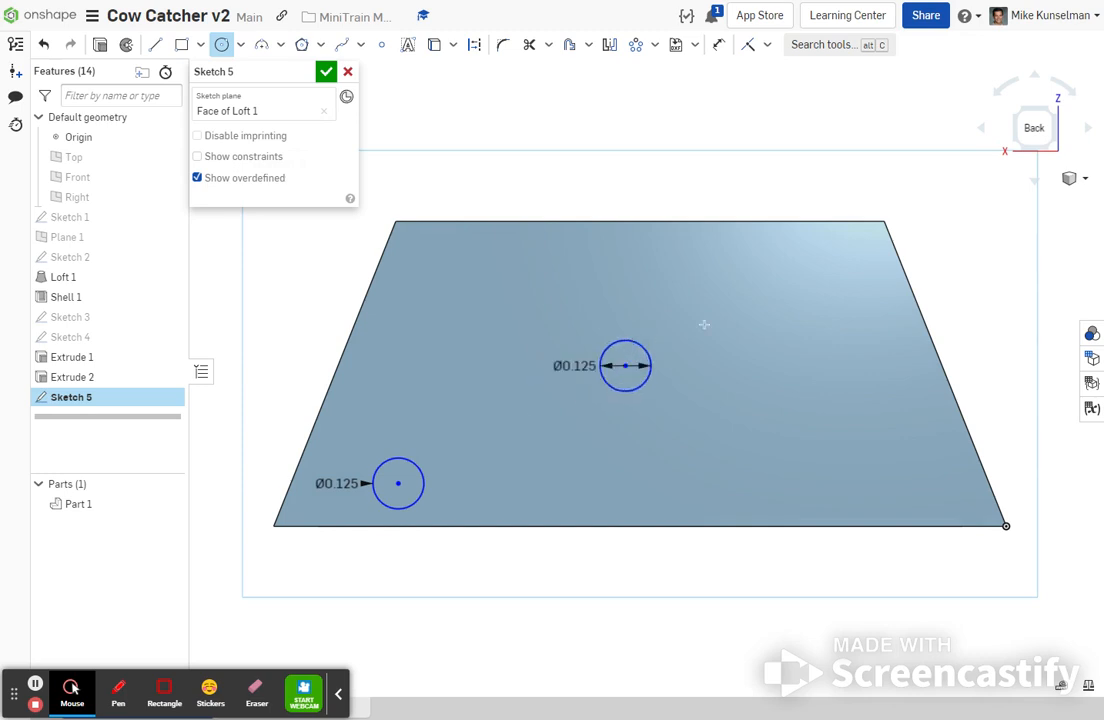
{"action": "left_click", "coordinate": [882, 483]}
{"action": "left_click", "coordinate": [904, 463]}
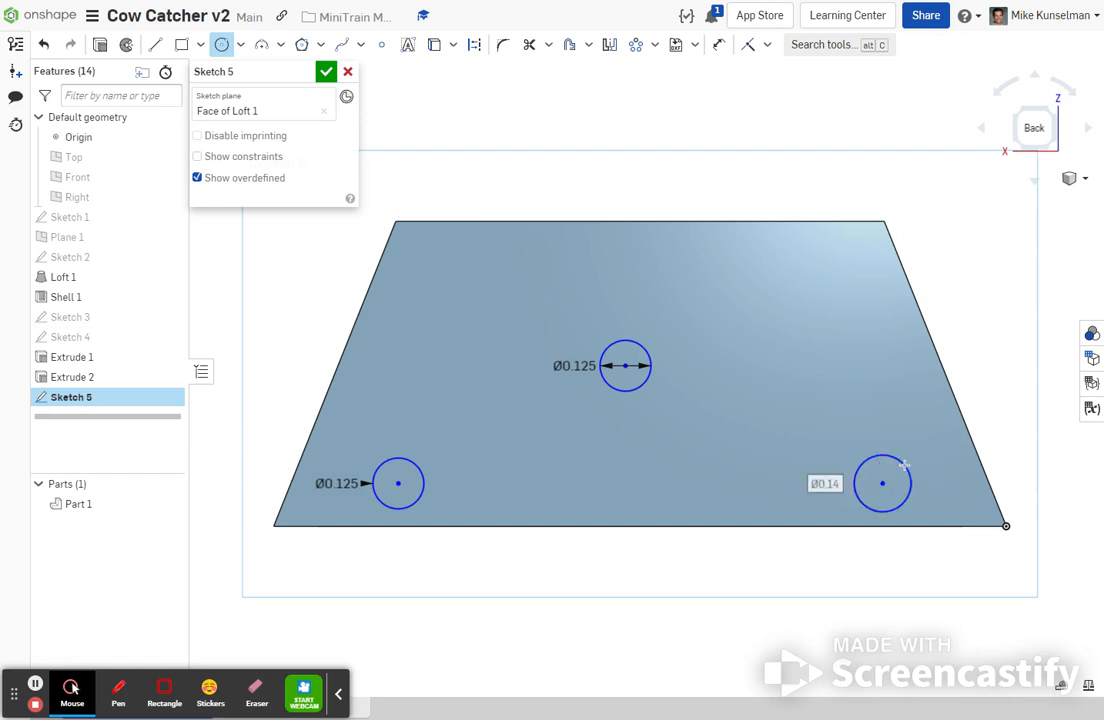
{"action": "type", "text": ".125"}
{"action": "key", "text": "Return"}
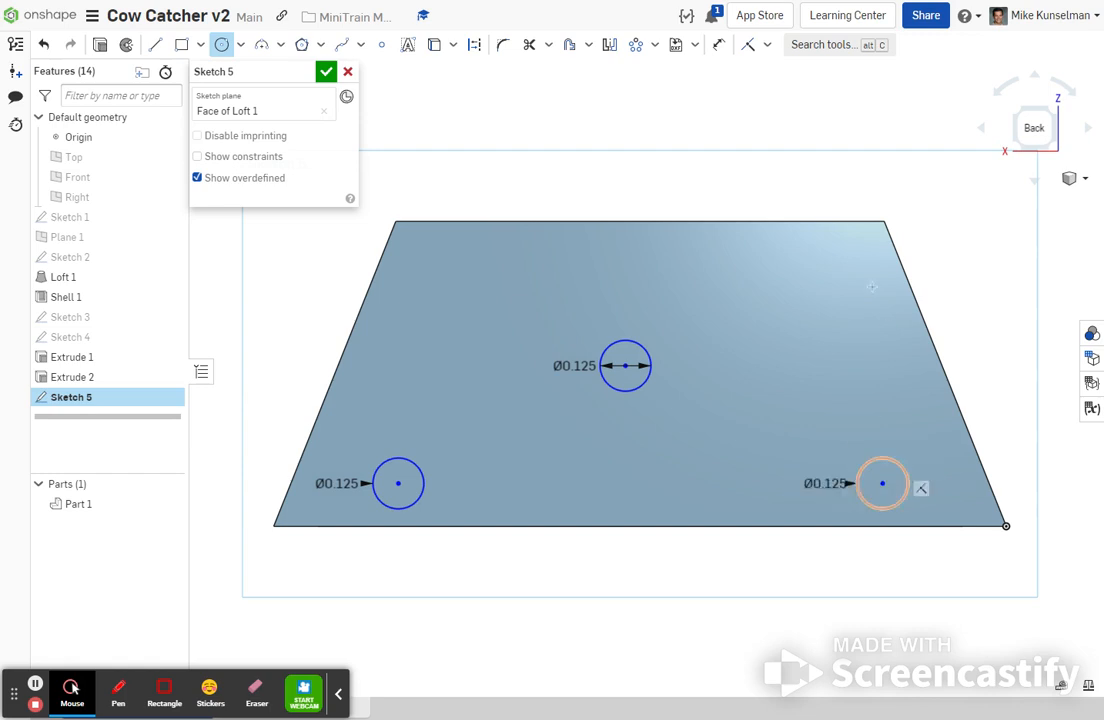
- Dimension the centres of the two lower circles 0.125 in above the face's bottom edge
{"action": "left_click", "coordinate": [717, 47]}
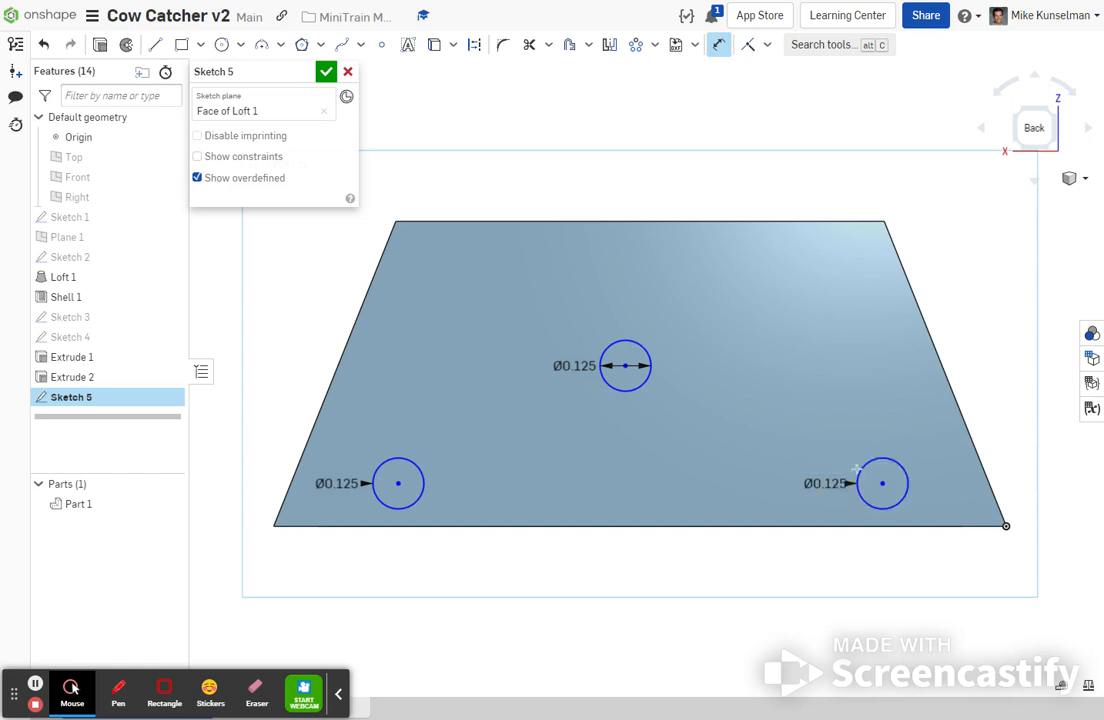
{"action": "left_click", "coordinate": [882, 483]}
{"action": "left_click", "coordinate": [944, 524]}
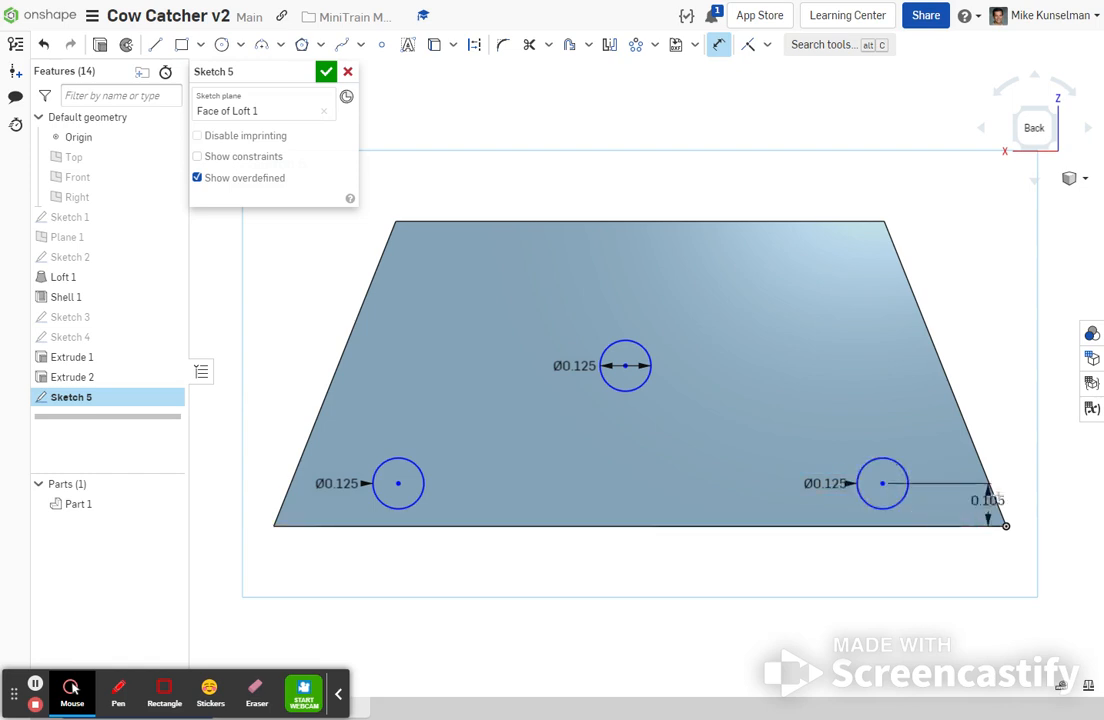
{"action": "left_click", "coordinate": [1016, 493]}
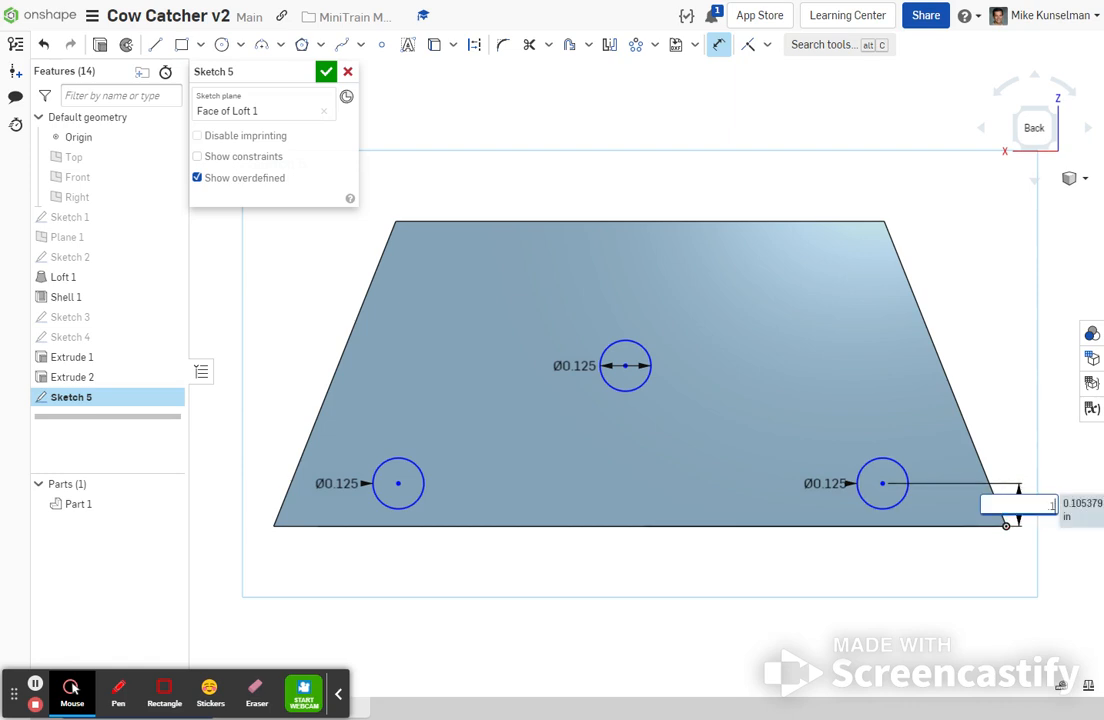
{"action": "key", "text": "Return"}
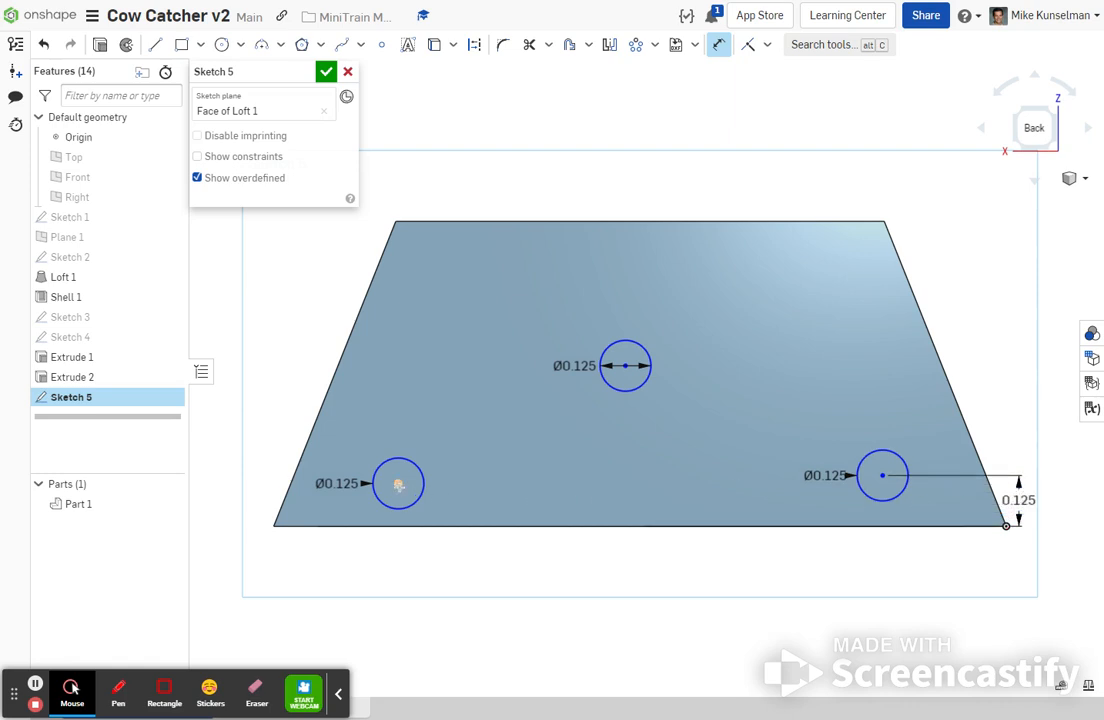
{"action": "left_click", "coordinate": [457, 526]}
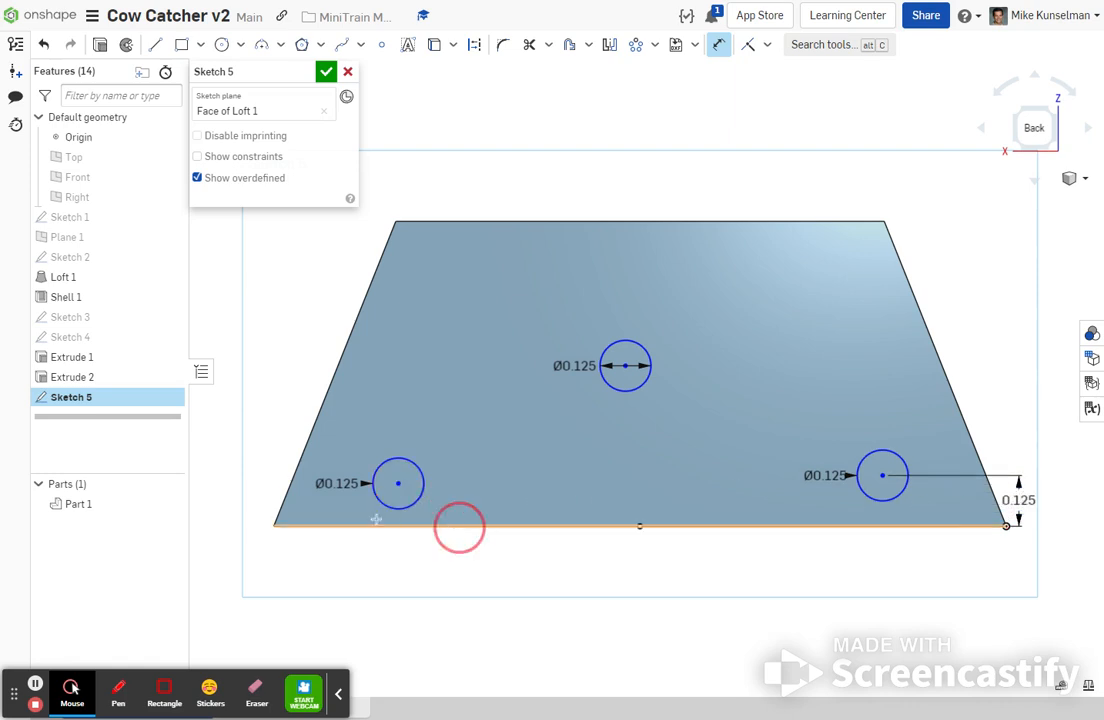
{"action": "left_click", "coordinate": [252, 504]}
{"action": "key", "text": "BackSpace"}
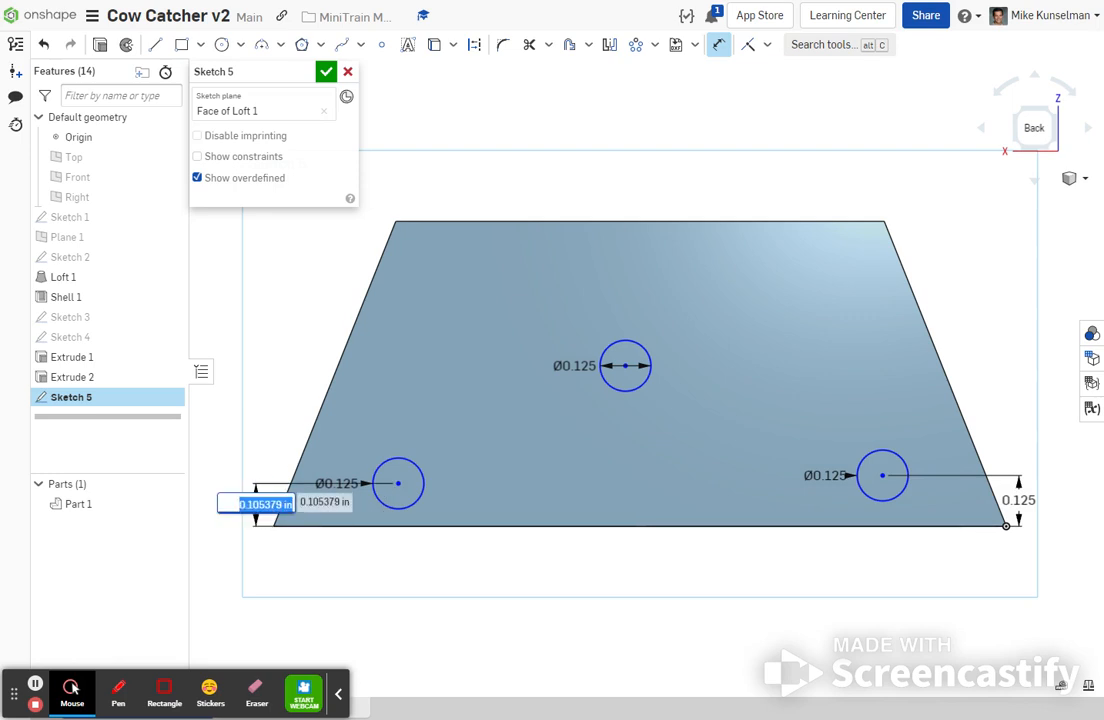
{"action": "type", "text": ".125"}
{"action": "key", "text": "Return"}
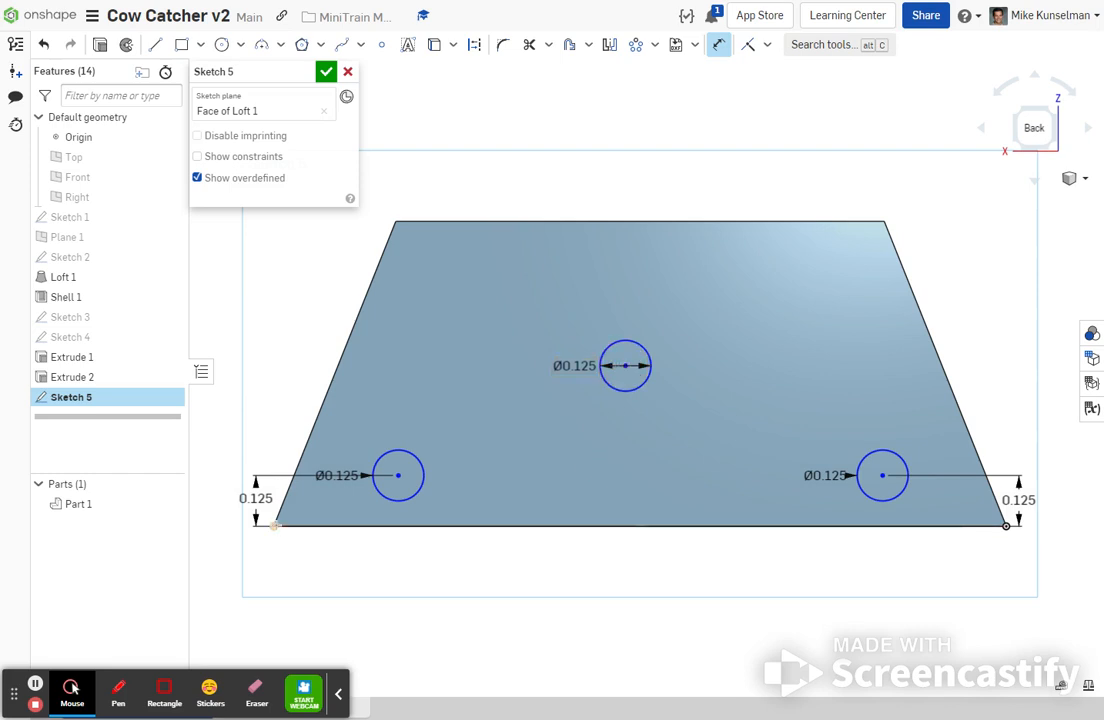
- Dimension the middle circle's centre 0.9 in horizontally from the lower-left corner and 0.625 in above the bottom edge, and finish the sketch
{"action": "left_click", "coordinate": [275, 525]}
{"action": "left_click", "coordinate": [625, 366]}
{"action": "left_click", "coordinate": [532, 583]}
{"action": "type", "text": "0.9"}
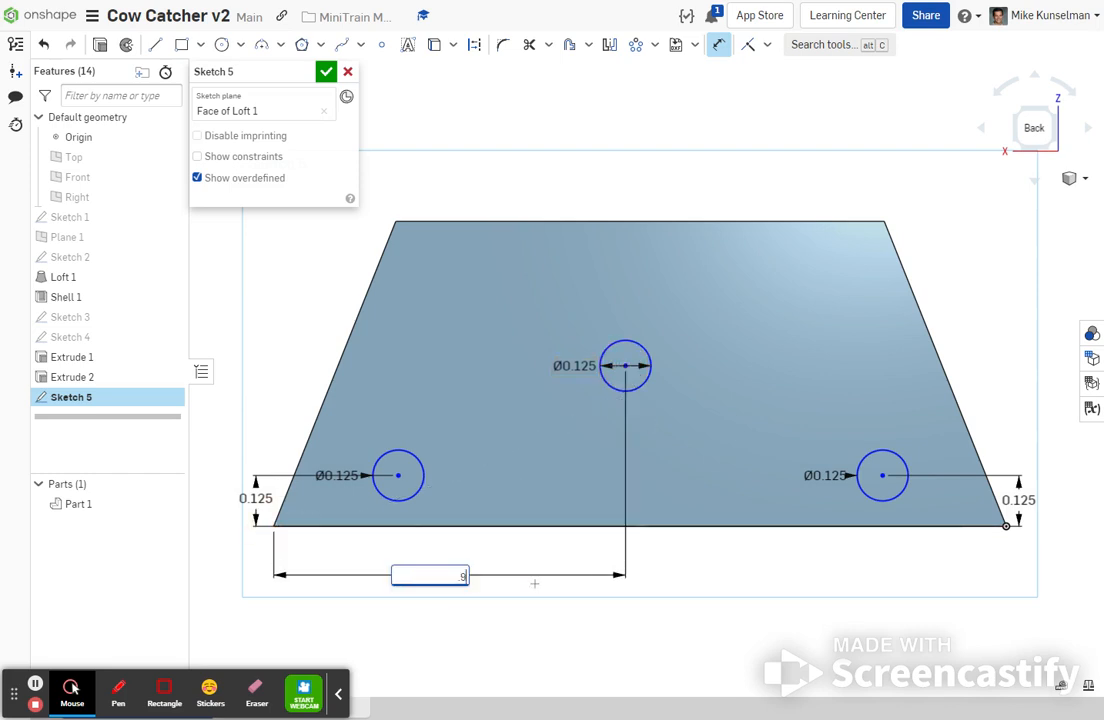
{"action": "key", "text": "Return"}
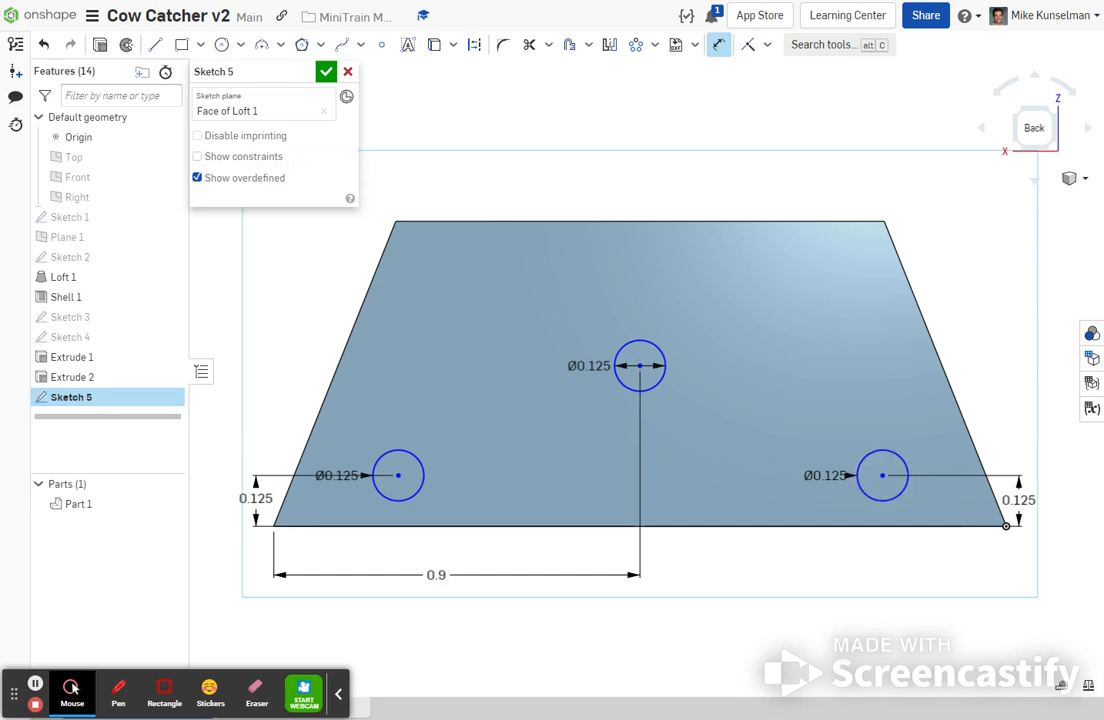
{"action": "left_click", "coordinate": [640, 366]}
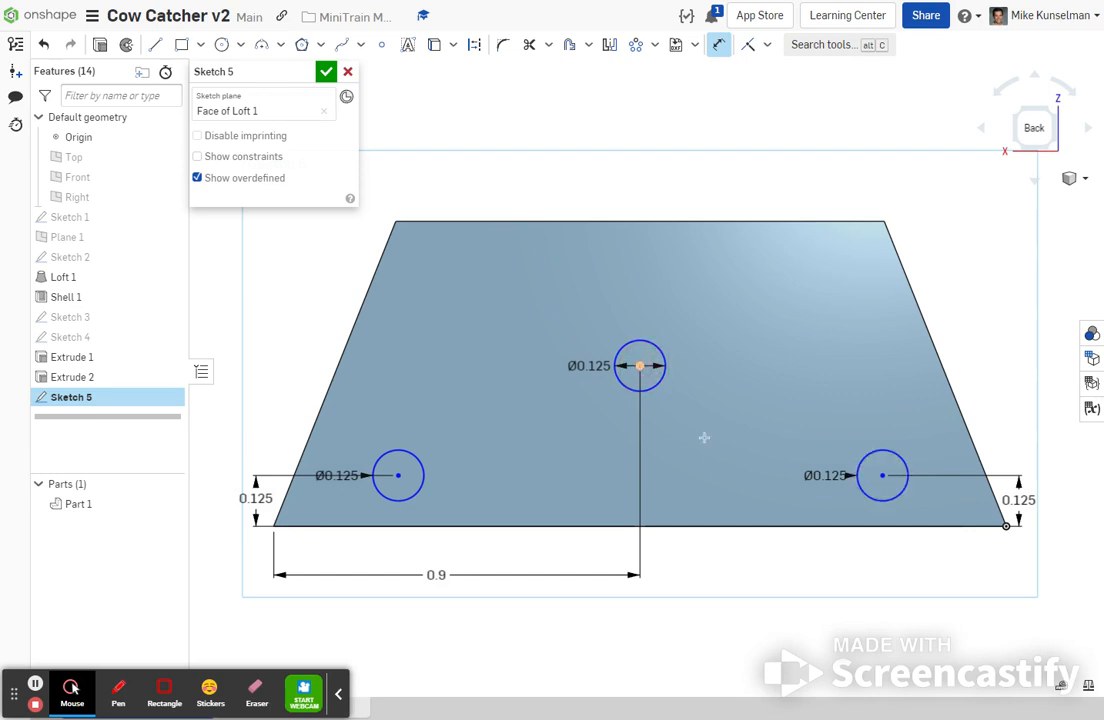
{"action": "left_click", "coordinate": [725, 522]}
{"action": "left_click", "coordinate": [1072, 480]}
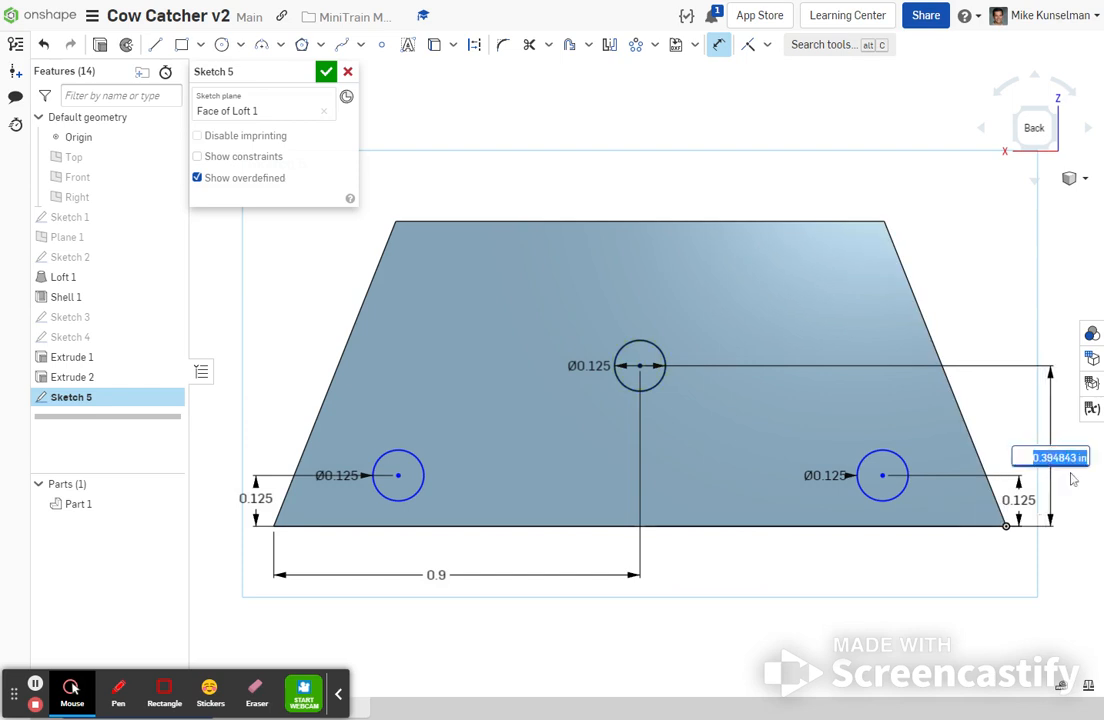
{"action": "type", "text": "0.625"}
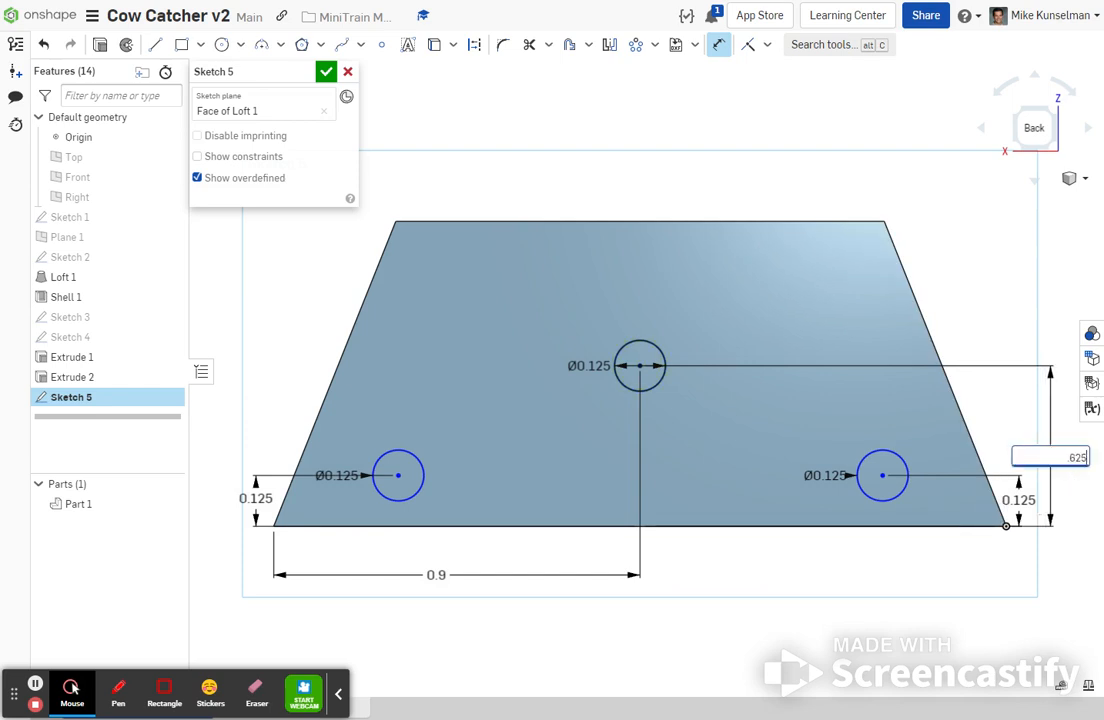
{"action": "key", "text": "Return"}
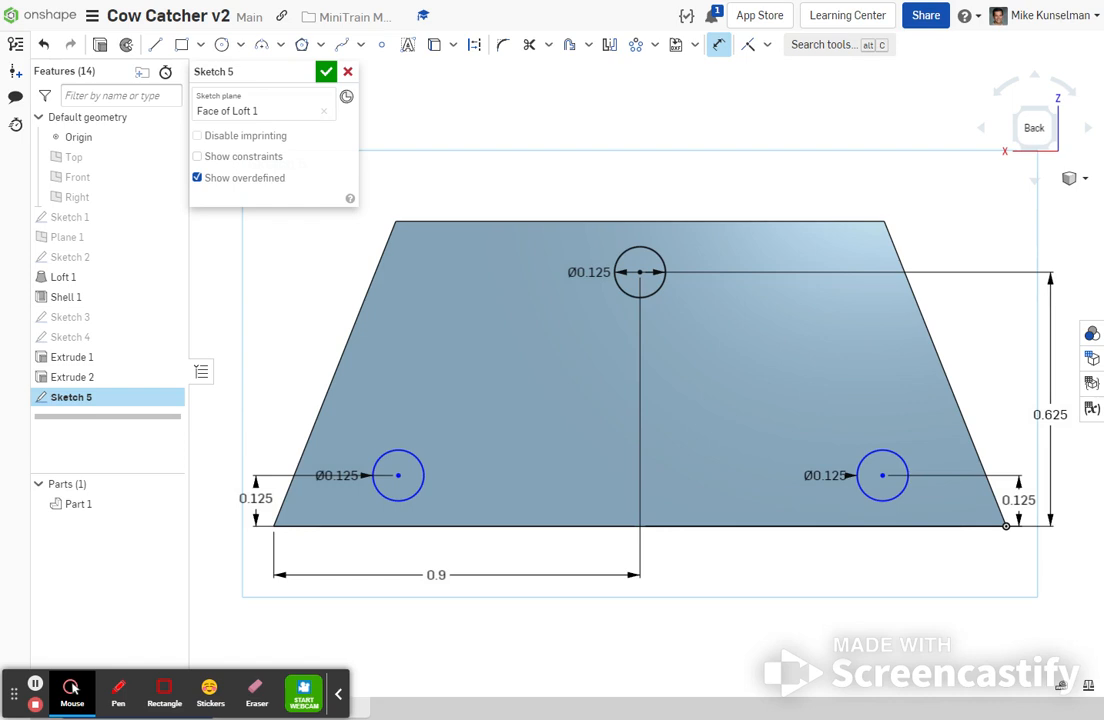
{"action": "left_click", "coordinate": [321, 73]}
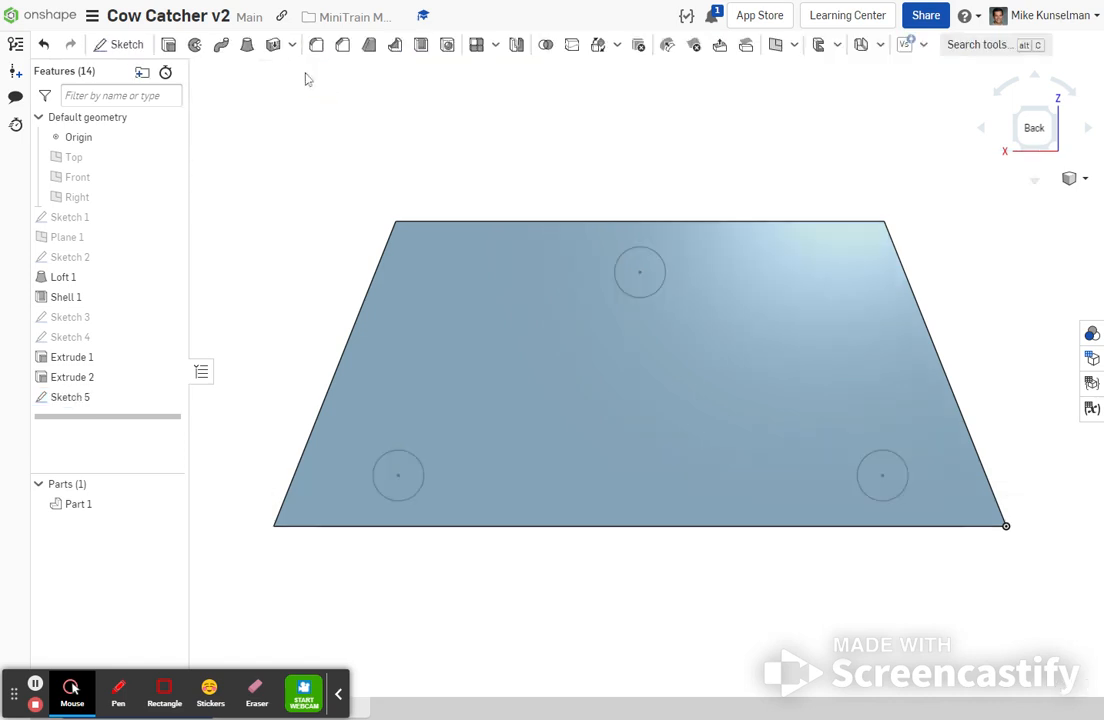
- Extrude the three circles outward from the back face as pegs, blind 0.125 in, added to Part 1
{"action": "left_click", "coordinate": [169, 45]}
{"action": "left_click", "coordinate": [636, 285]}
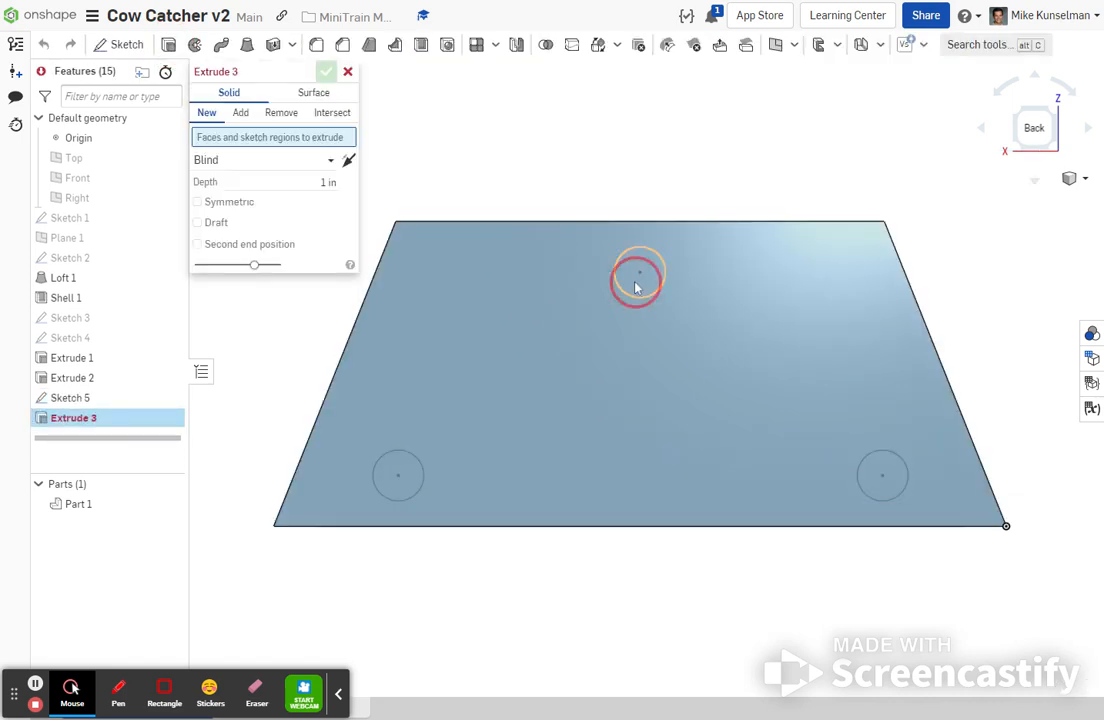
{"action": "left_click", "coordinate": [408, 486]}
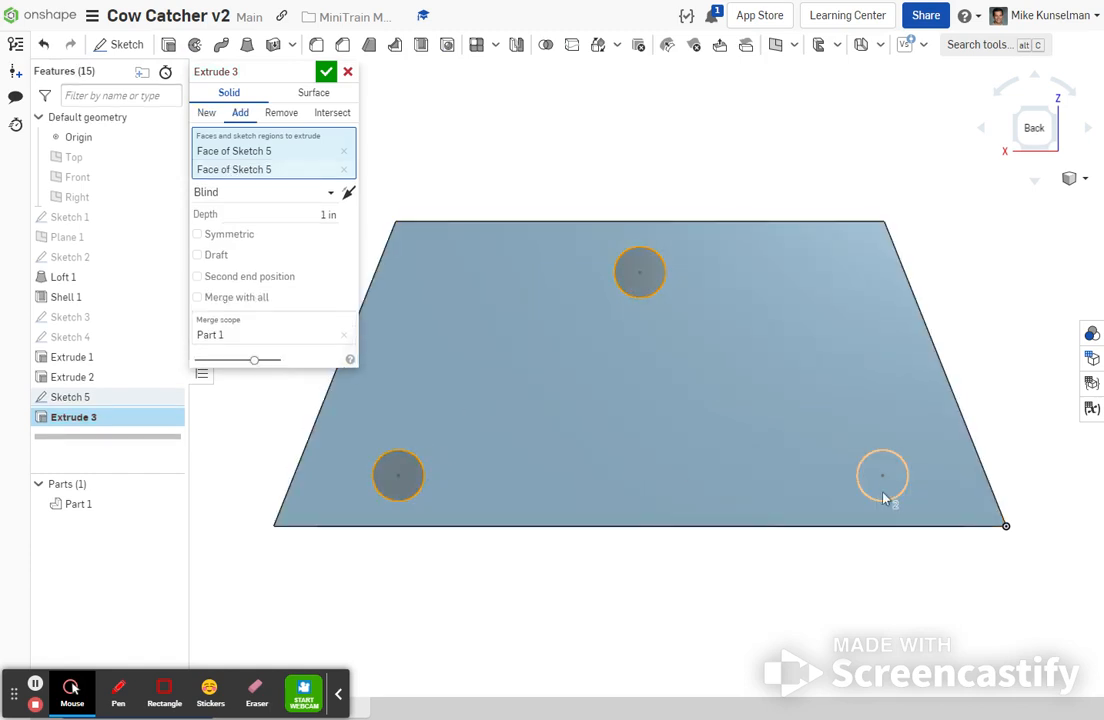
{"action": "left_click", "coordinate": [884, 482]}
{"action": "right_click_drag", "start_coordinate": [569, 496], "coordinate": [614, 505]}
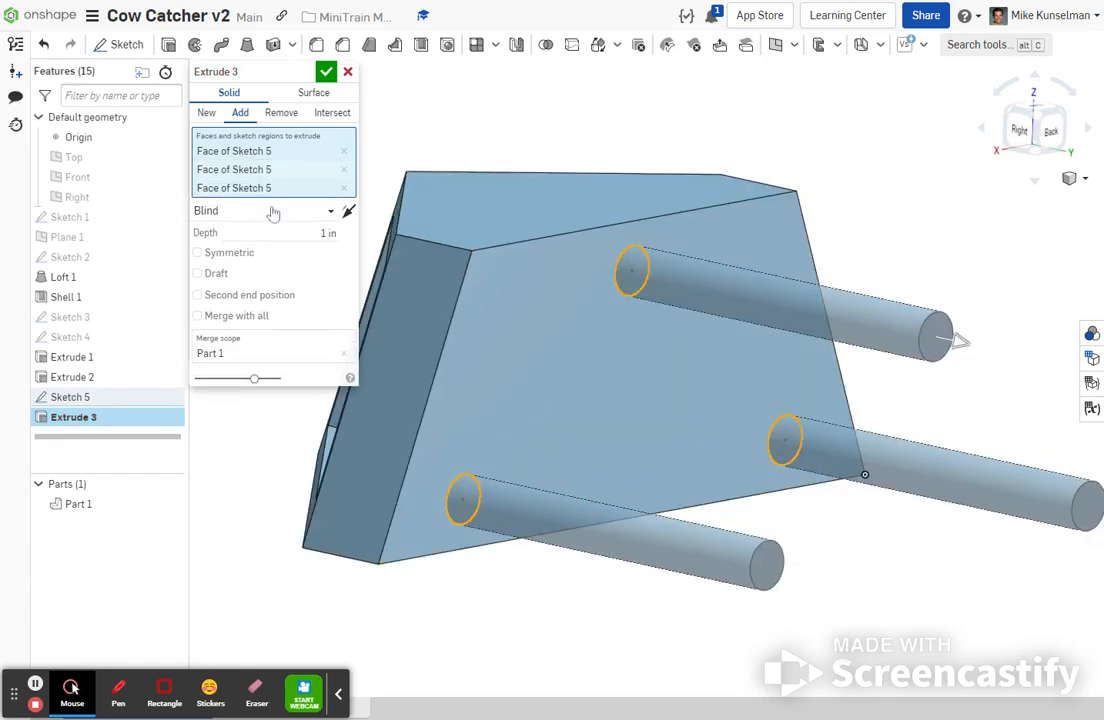
{"action": "left_click", "coordinate": [326, 232]}
{"action": "key", "text": "BackSpace"}
{"action": "type", "text": ".12"}
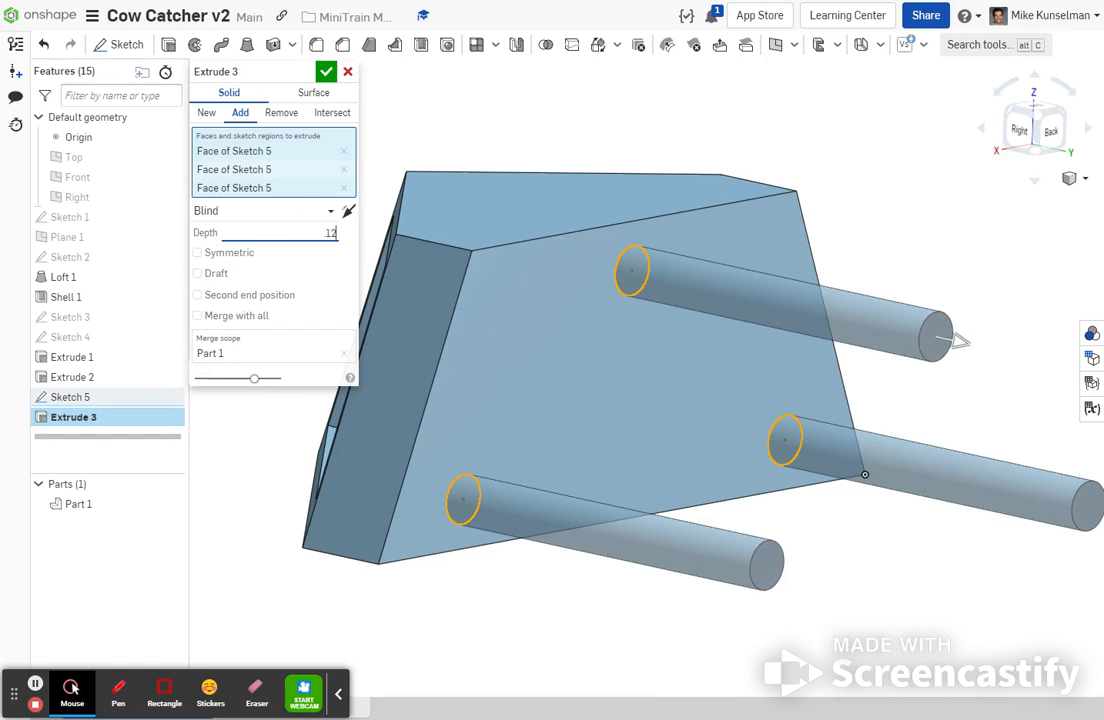
{"action": "type", "text": "5"}
{"action": "key", "text": "Return"}
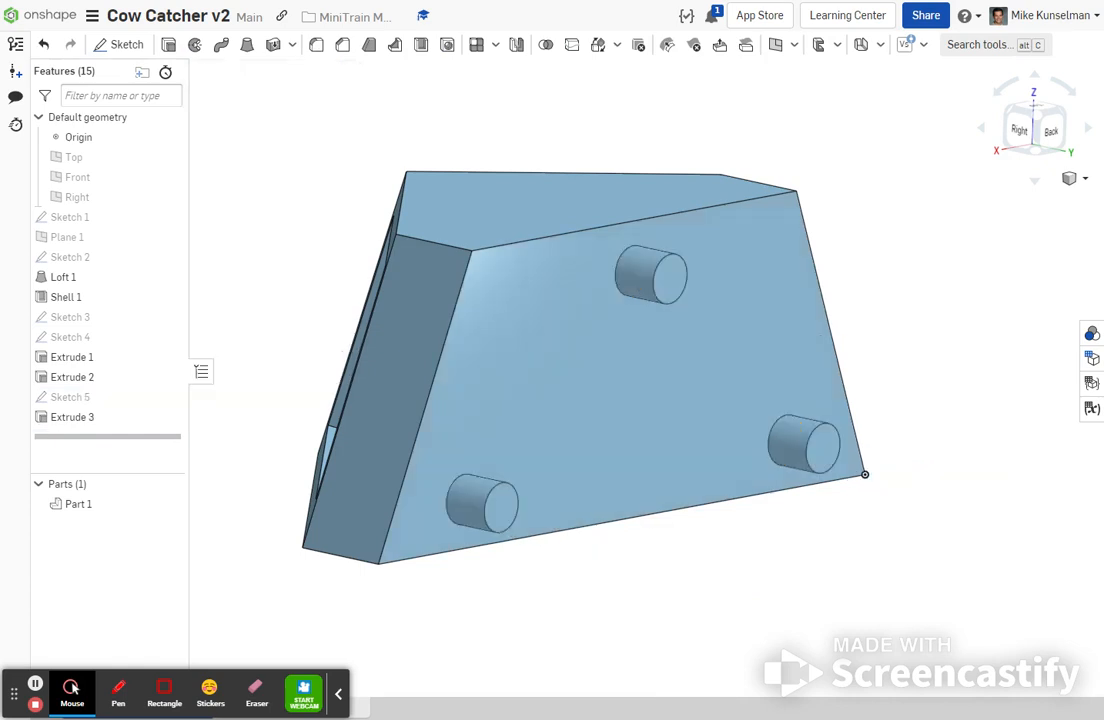
- Chamfer the outer end edges of all three pegs with an equal distance of 0.01 in
{"action": "left_click", "coordinate": [342, 44]}
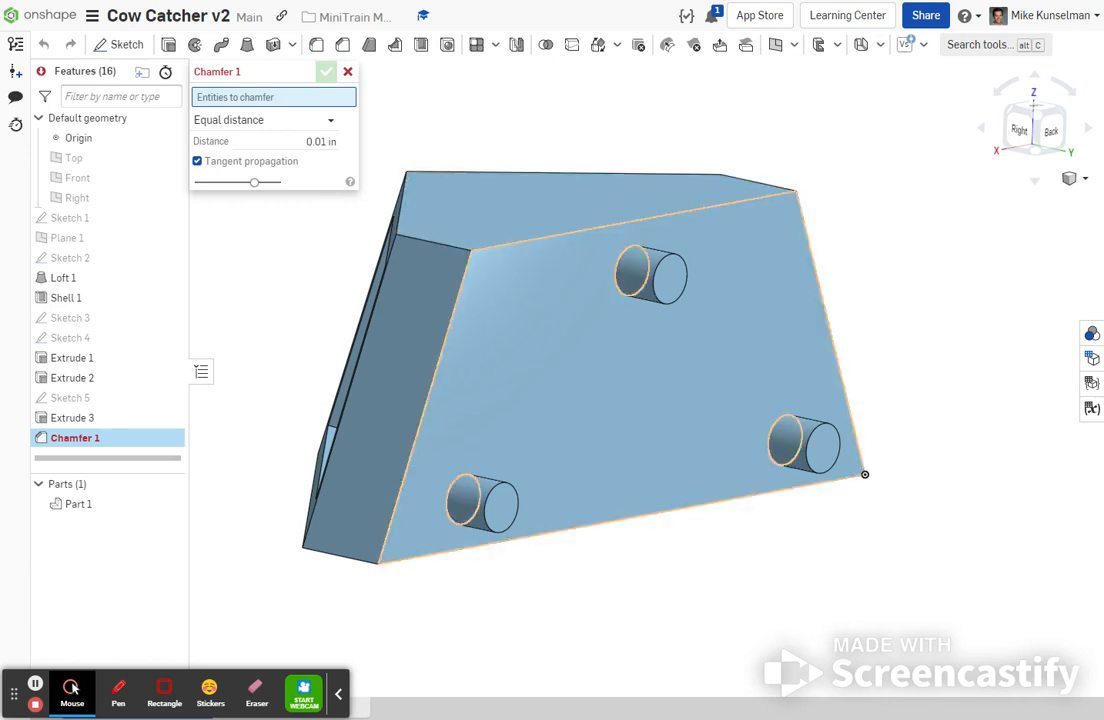
{"action": "left_click", "coordinate": [682, 272]}
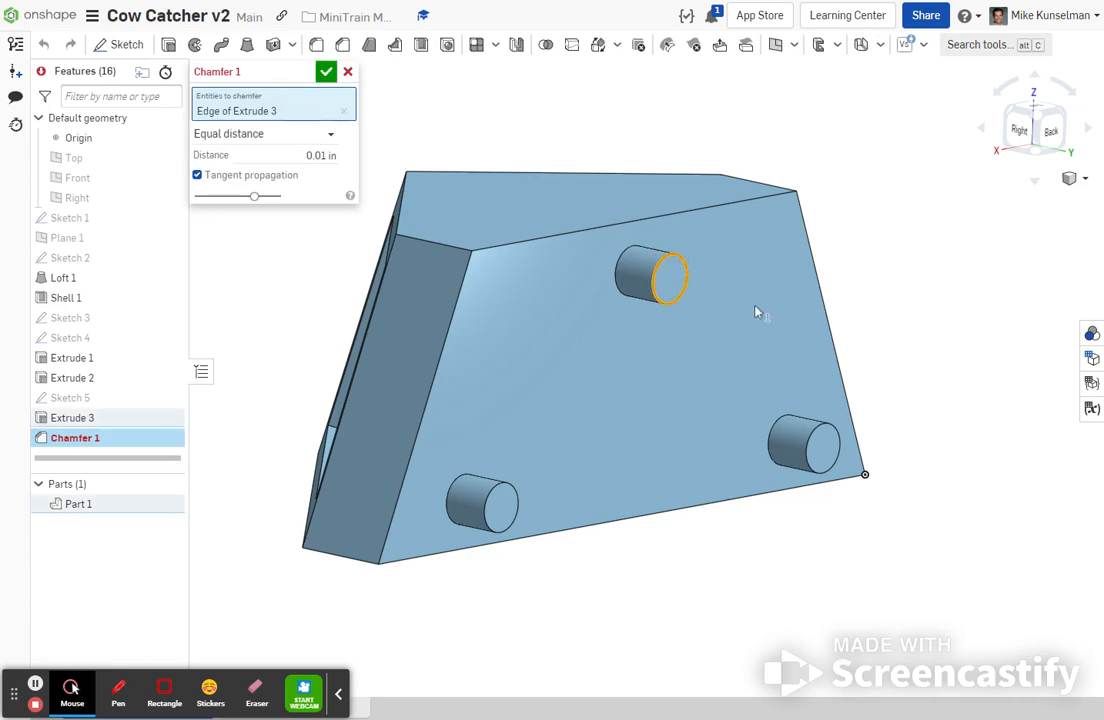
{"action": "left_click", "coordinate": [815, 440]}
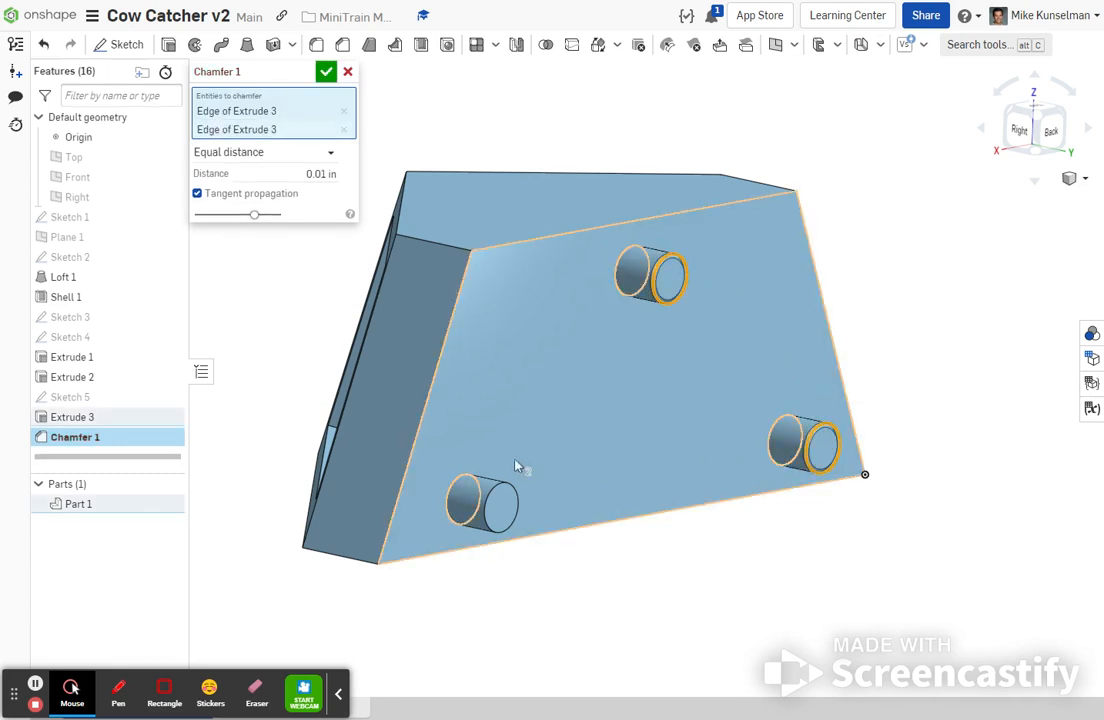
{"action": "left_click", "coordinate": [502, 484]}
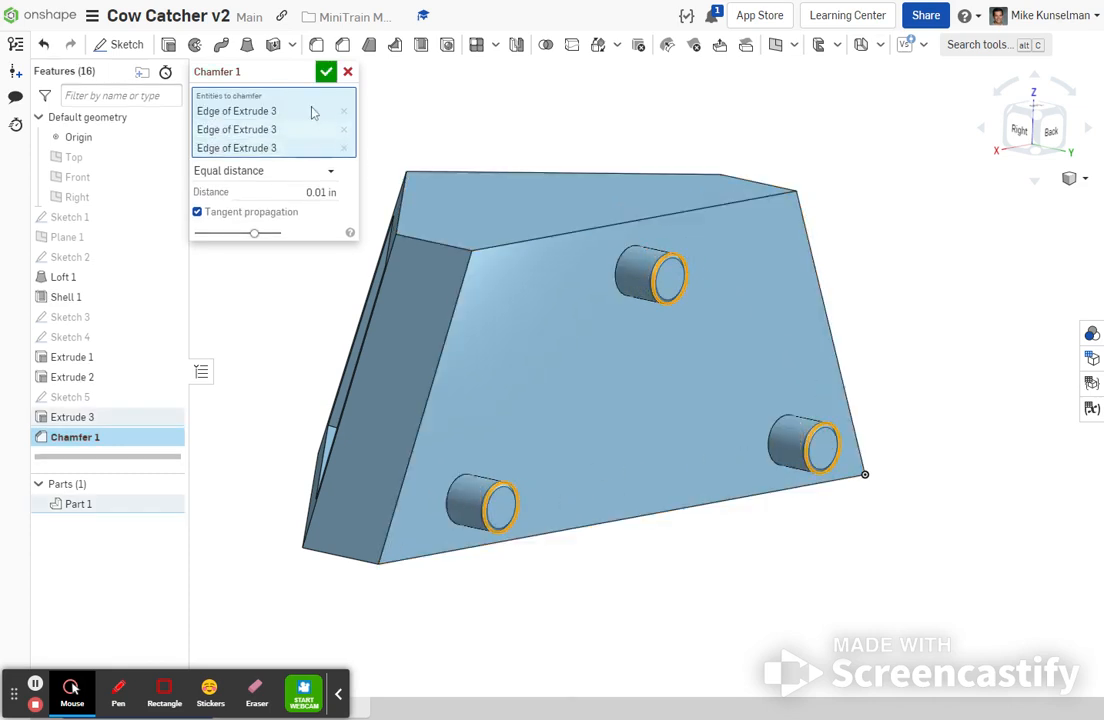
{"action": "left_click", "coordinate": [326, 74]}
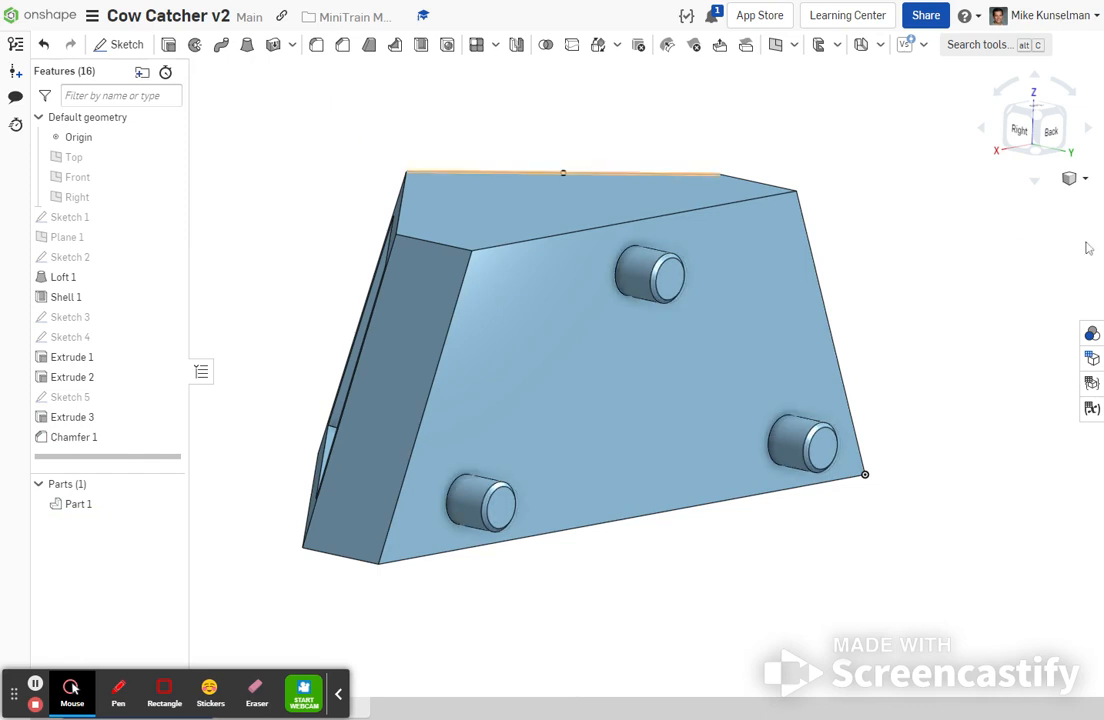
- Change the appearance of Part 1 to the dark green palette colour 488C29
{"action": "left_click", "coordinate": [66, 506]}
{"action": "right_click", "coordinate": [66, 506]}
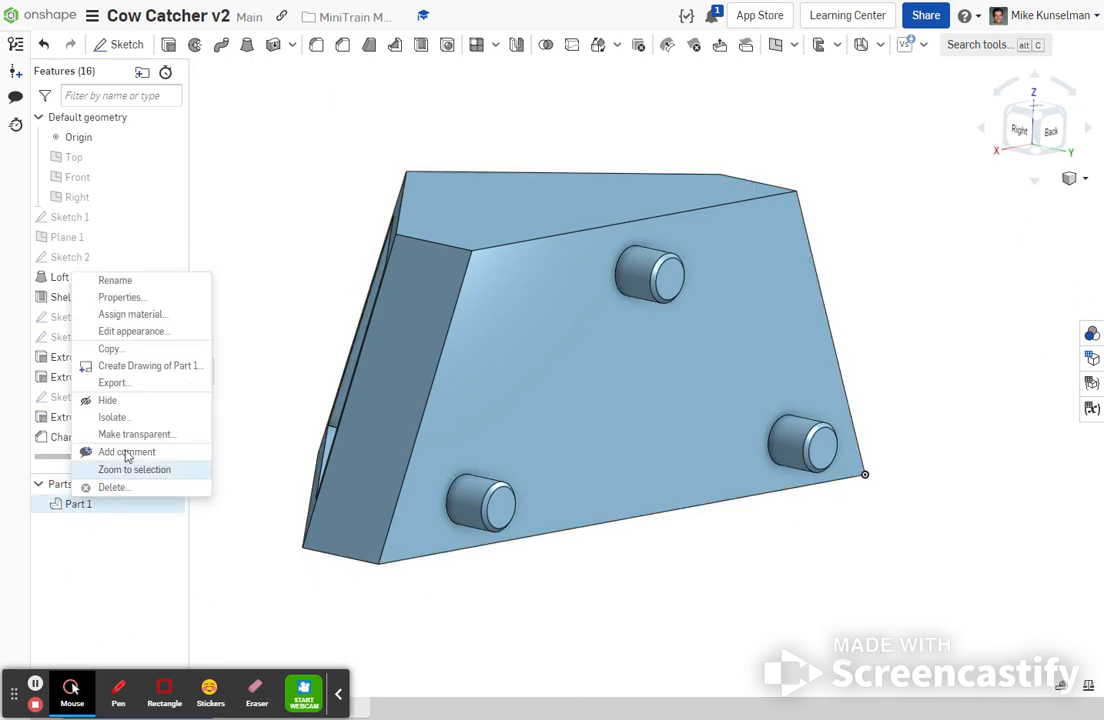
{"action": "left_click", "coordinate": [155, 339]}
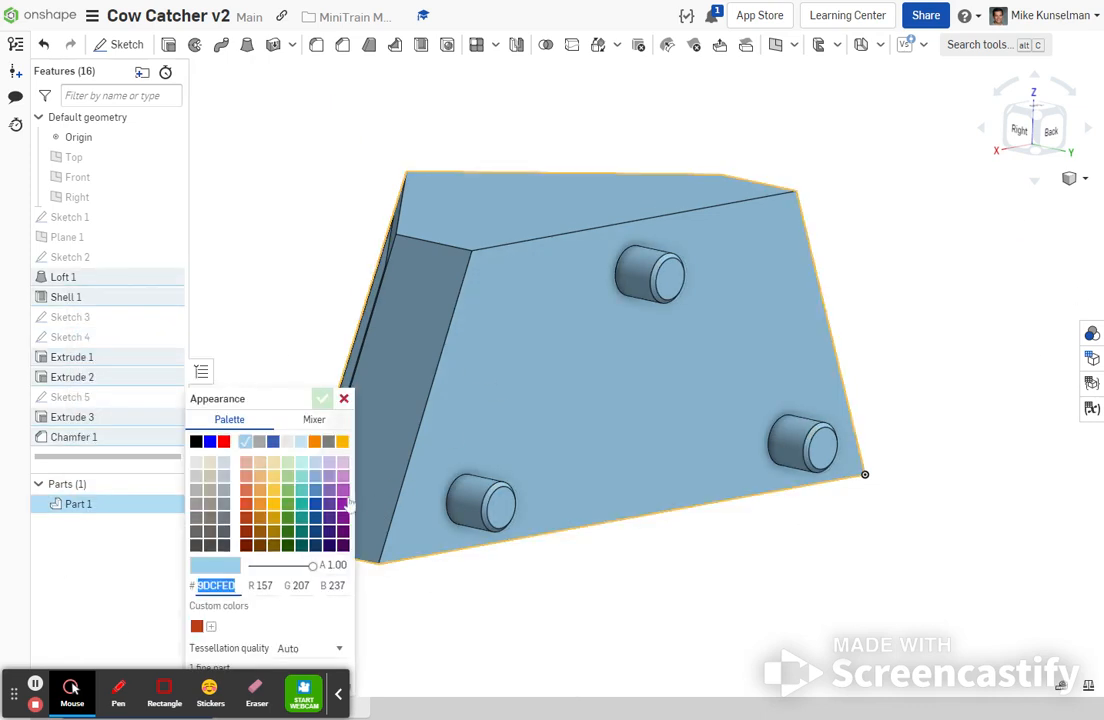
{"action": "left_click", "coordinate": [315, 490]}
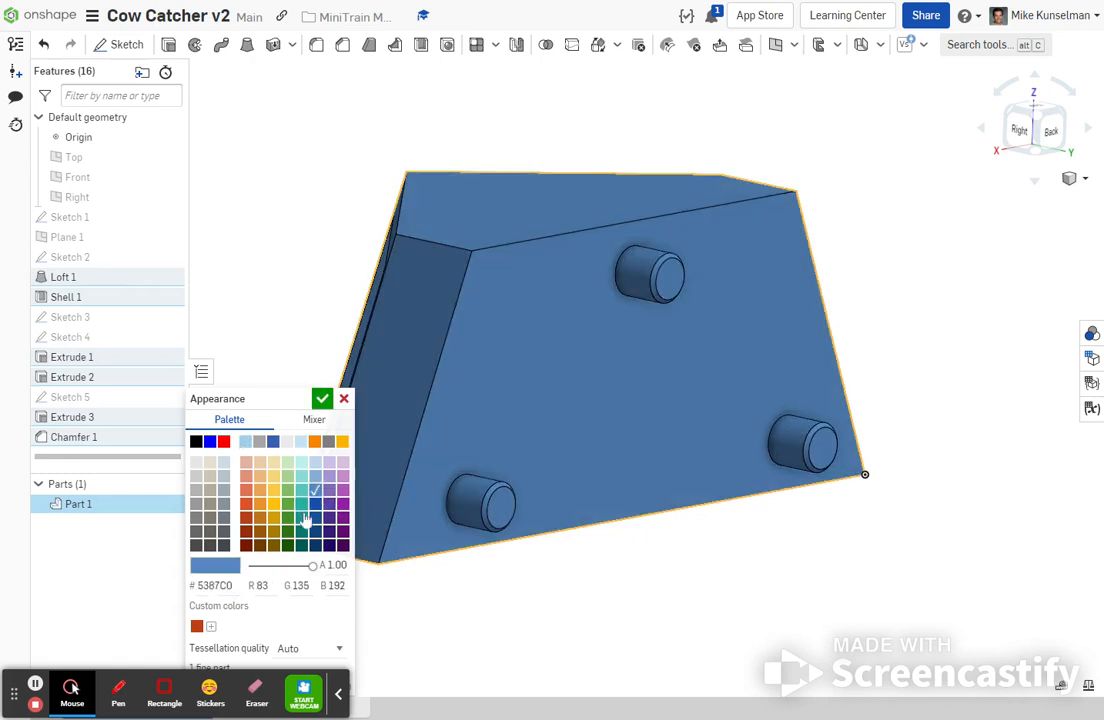
{"action": "left_click", "coordinate": [289, 532]}
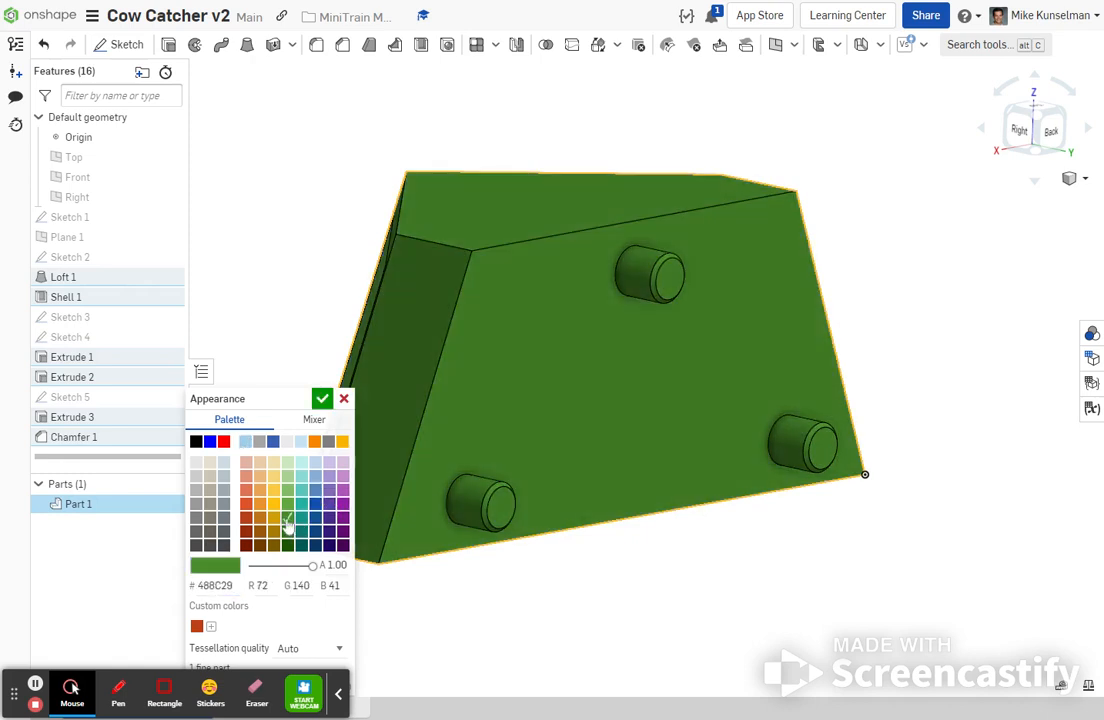
{"action": "left_click", "coordinate": [322, 398]}
{"action": "right_click_drag", "start_coordinate": [409, 434], "coordinate": [796, 415]}
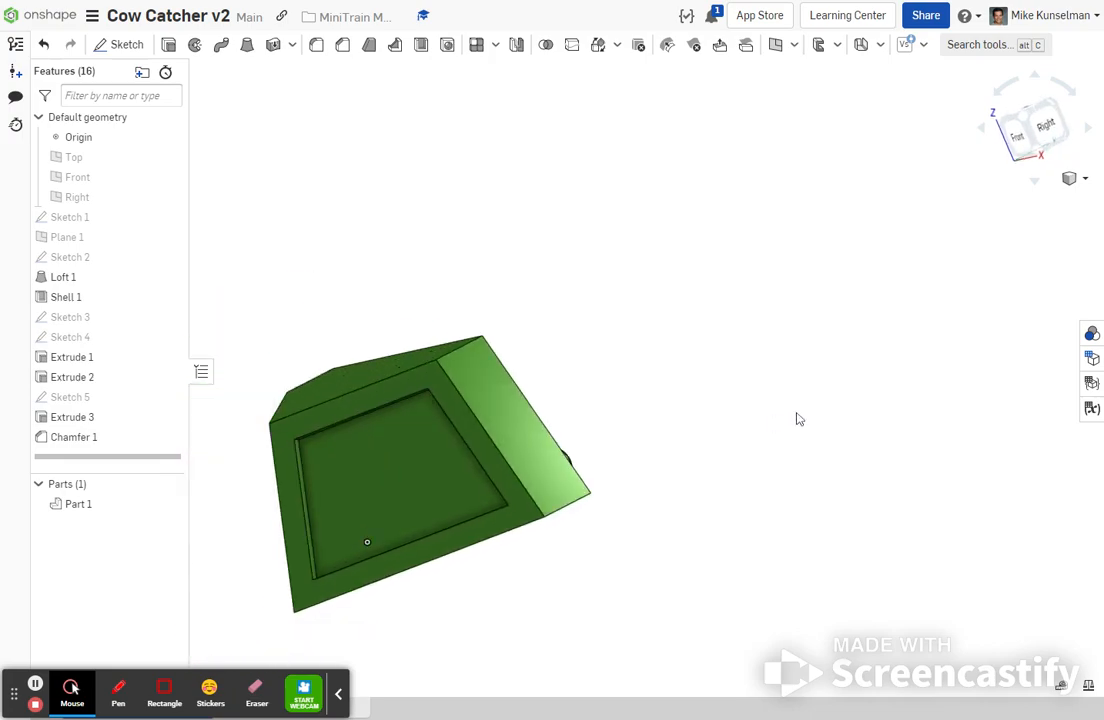